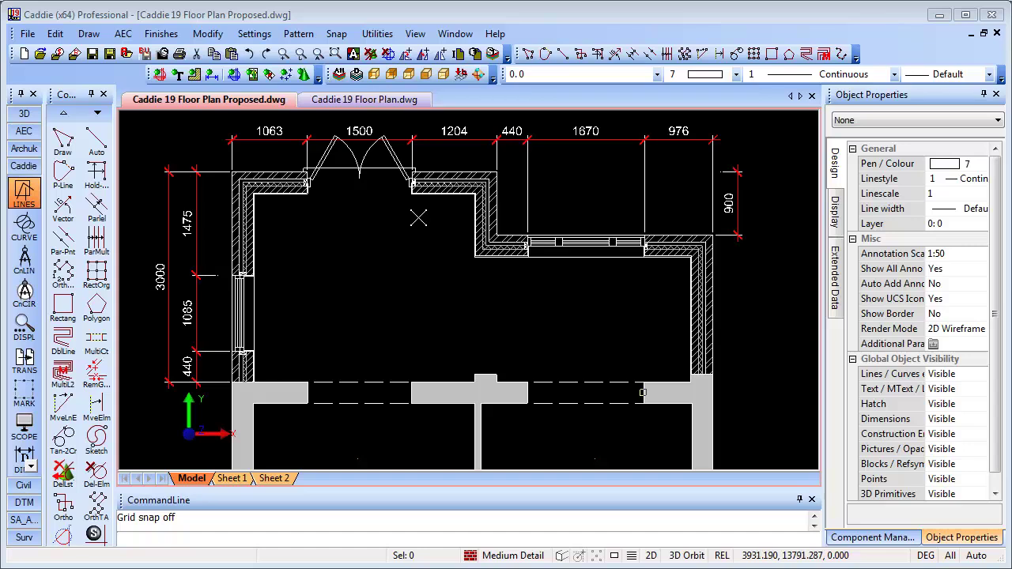
# Switch to Caddie 19 Floor Plan.dwg, start a polyline at the existing building's upper-left outer wall corner and enable polar snap.
pyautogui.click(374, 101)
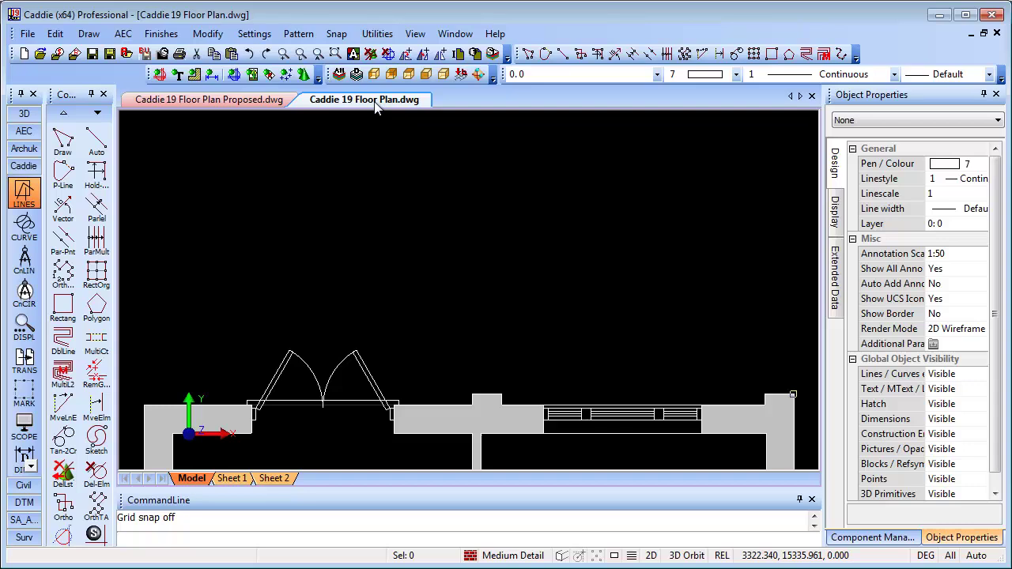
pyautogui.click(63, 176)
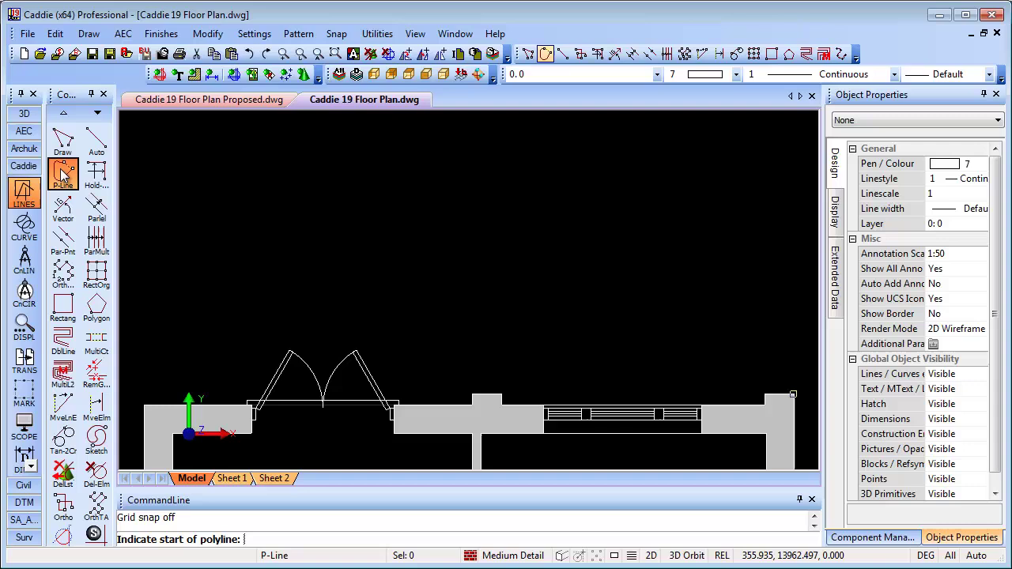
pyautogui.click(150, 395)
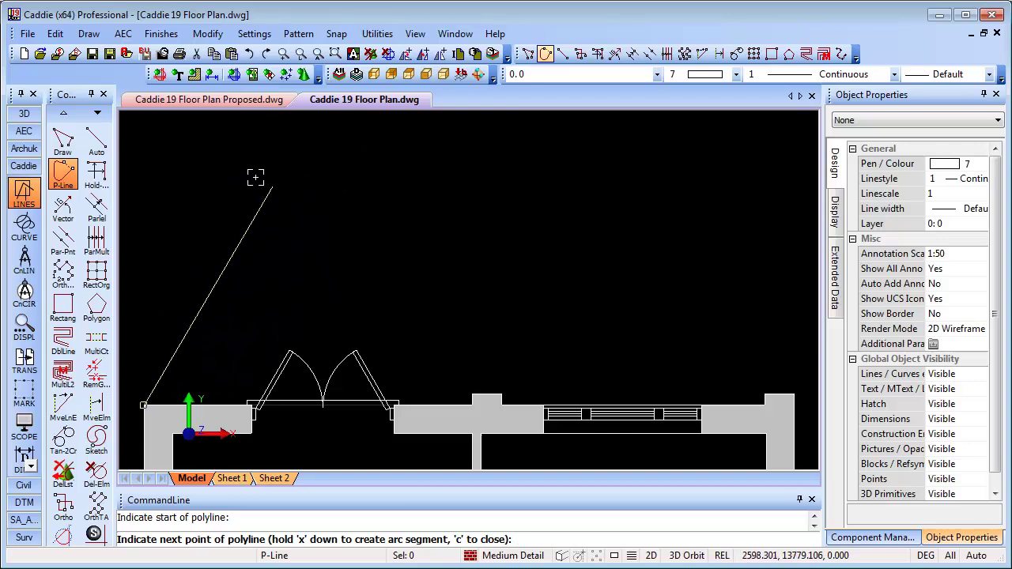
pyautogui.click(210, 150)
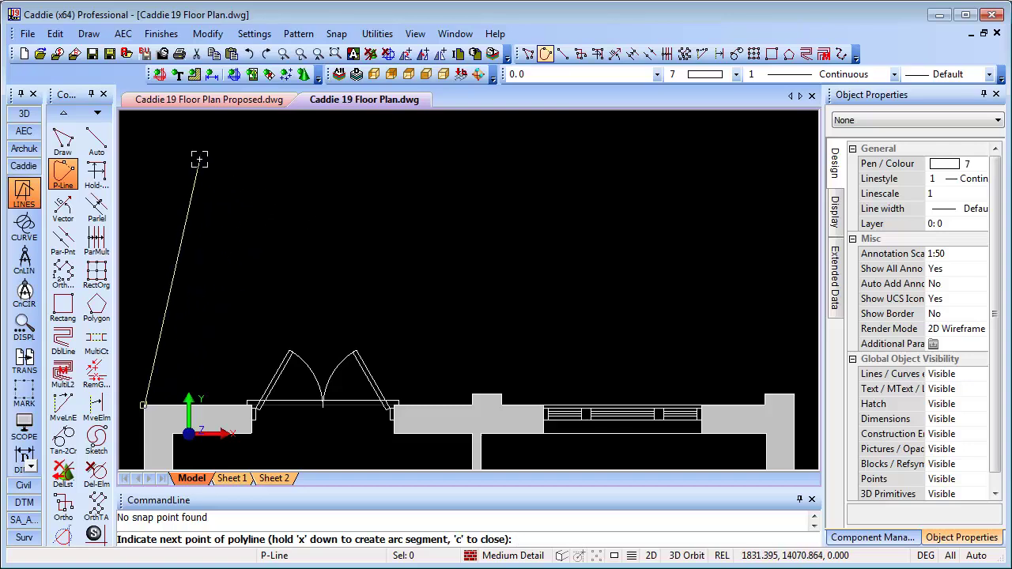
pyautogui.click(579, 558)
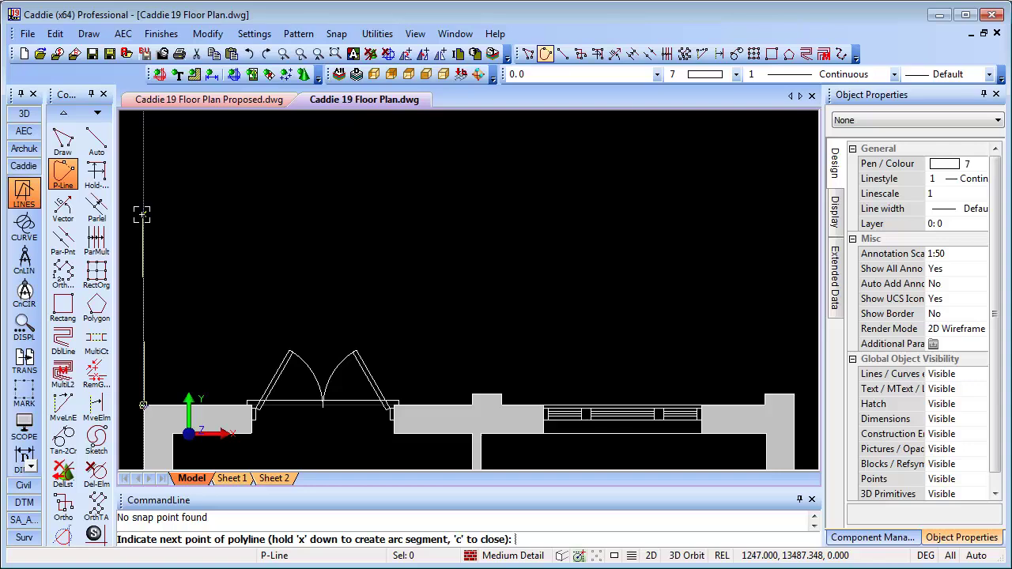
# Draw the polyline as a stepped extension outline, aligned with the middle pier and ending at the existing building's upper-right outer corner.
pyautogui.click(143, 214)
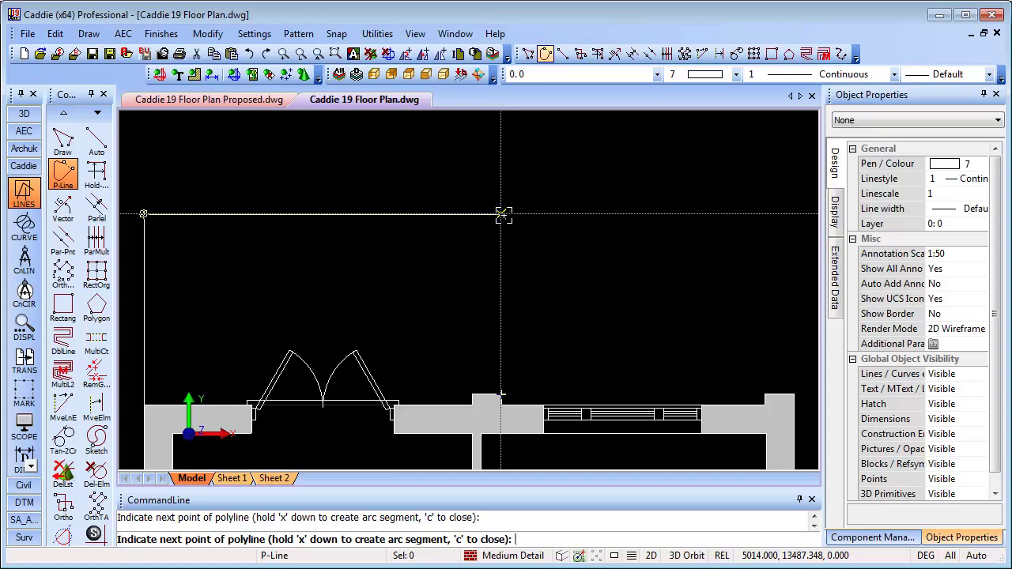
pyautogui.click(501, 214)
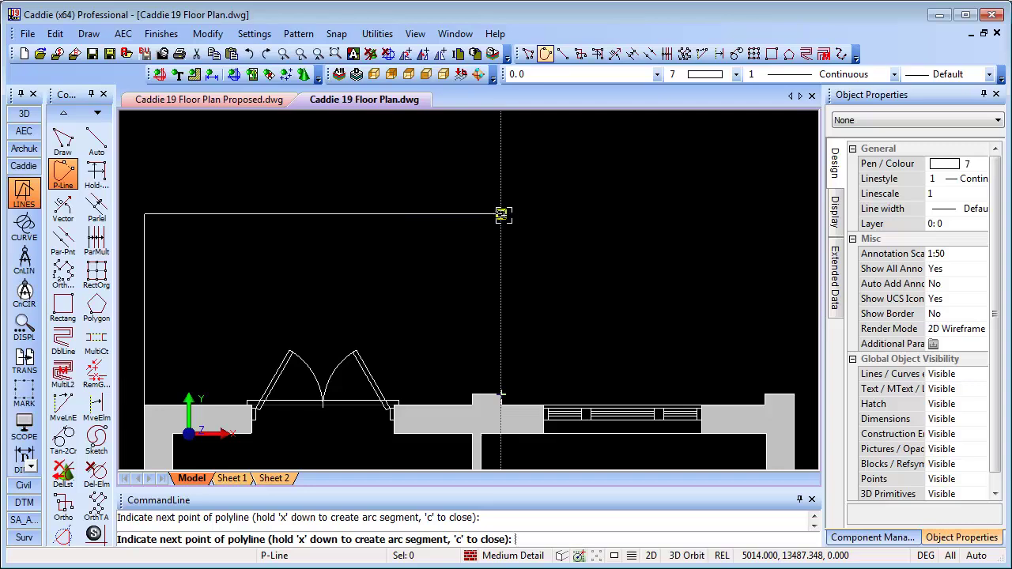
pyautogui.click(501, 290)
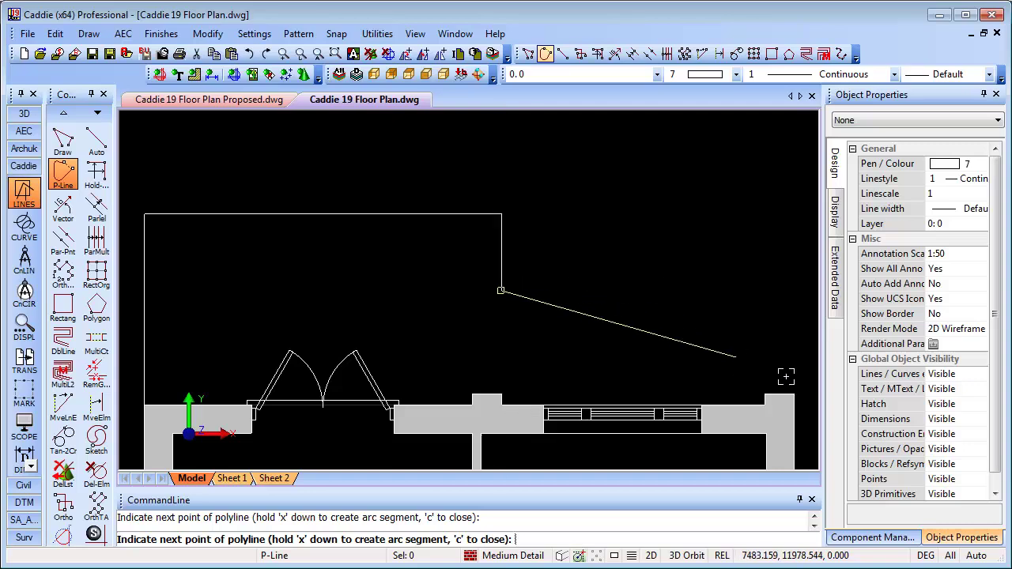
pyautogui.click(794, 291)
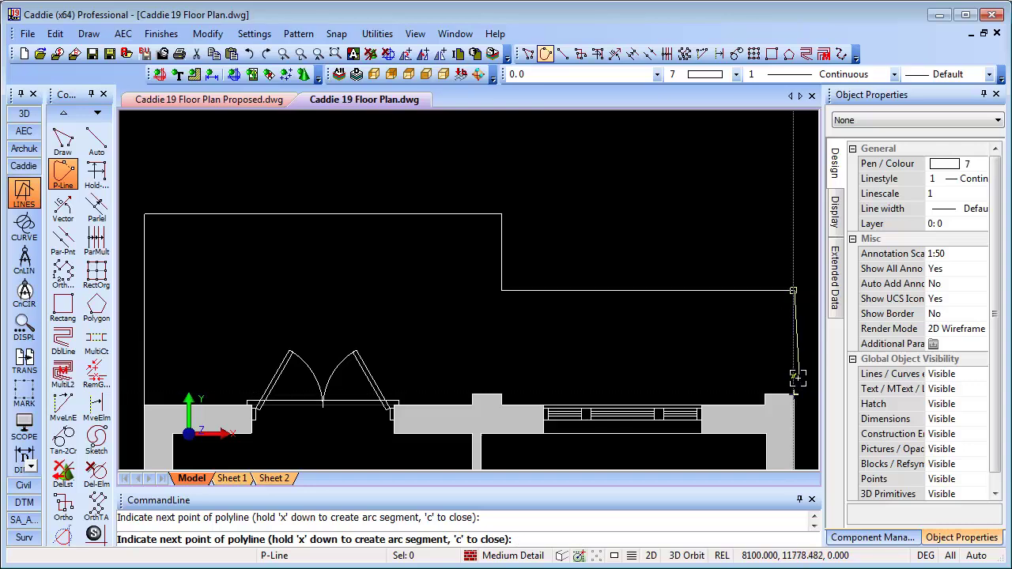
pyautogui.click(794, 393)
pyautogui.press('Escape')
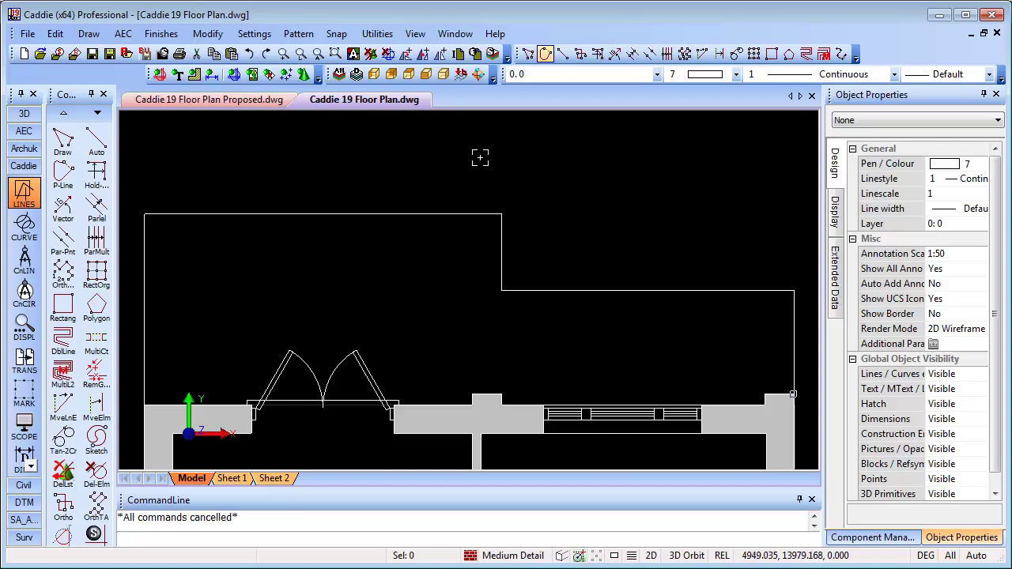
# Review the increment angle and additional angles in the polar snap settings.
pyautogui.click(337, 35)
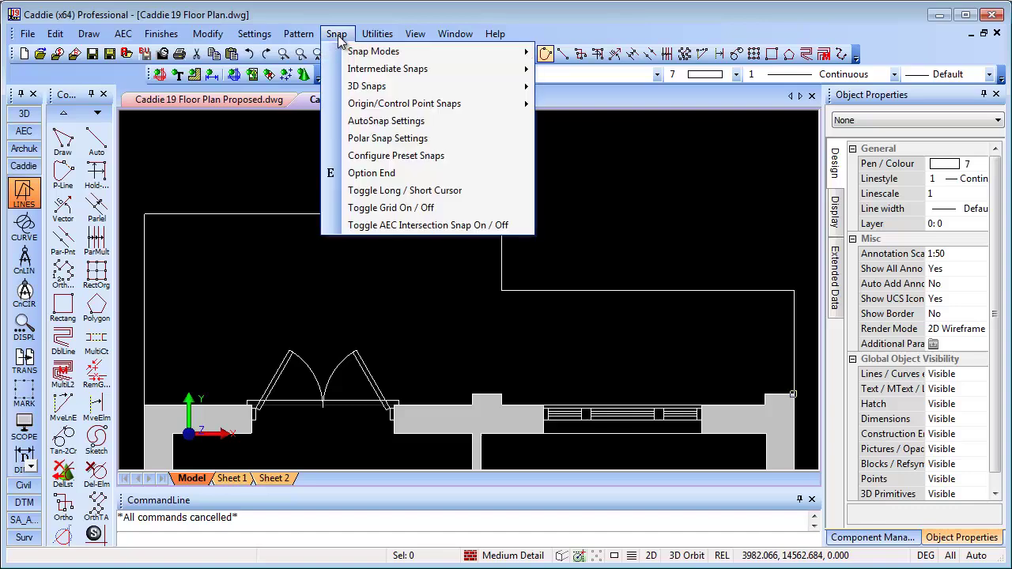
pyautogui.click(403, 141)
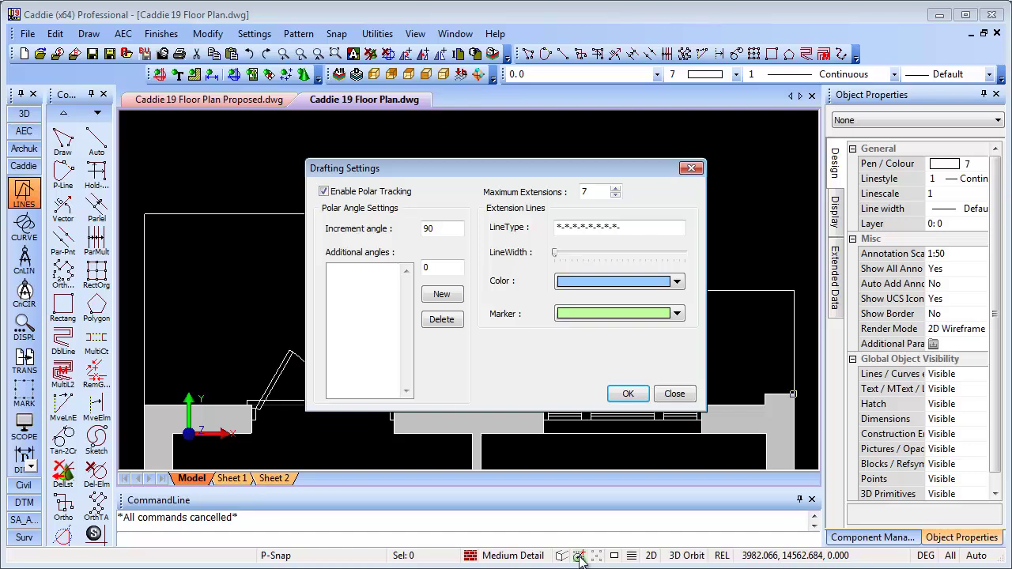
pyautogui.doubleClick(444, 229)
pyautogui.click(434, 267)
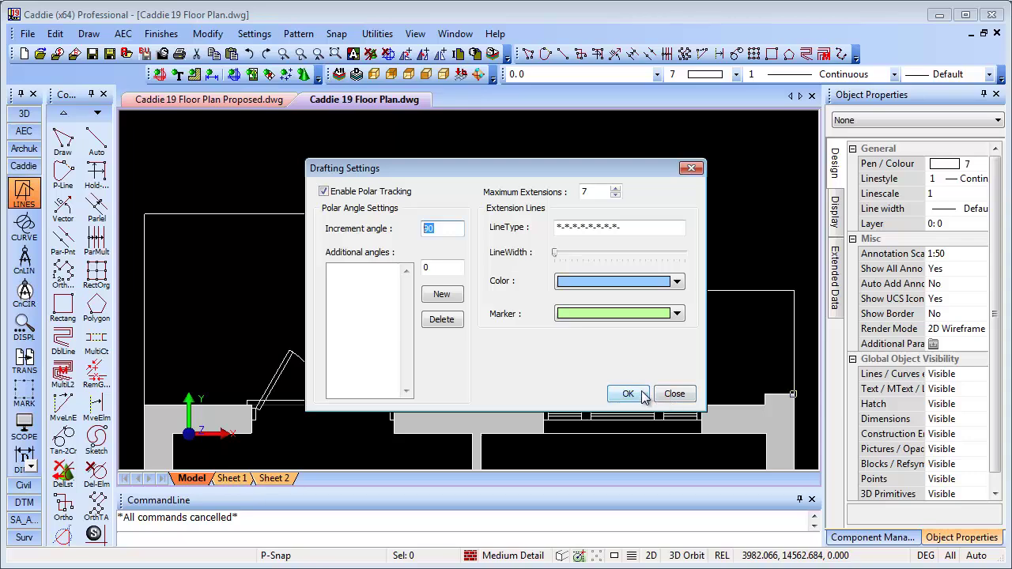
pyautogui.click(674, 393)
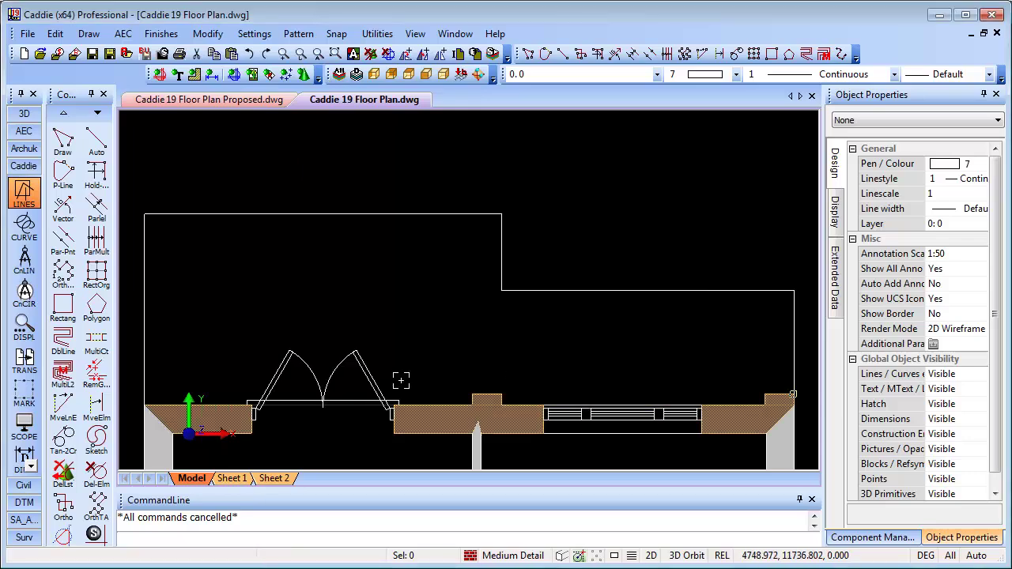
# Delete the stepped polyline outline and check the layout in Caddie 19 Floor Plan Proposed.dwg before returning to the existing plan.
pyautogui.click(525, 289)
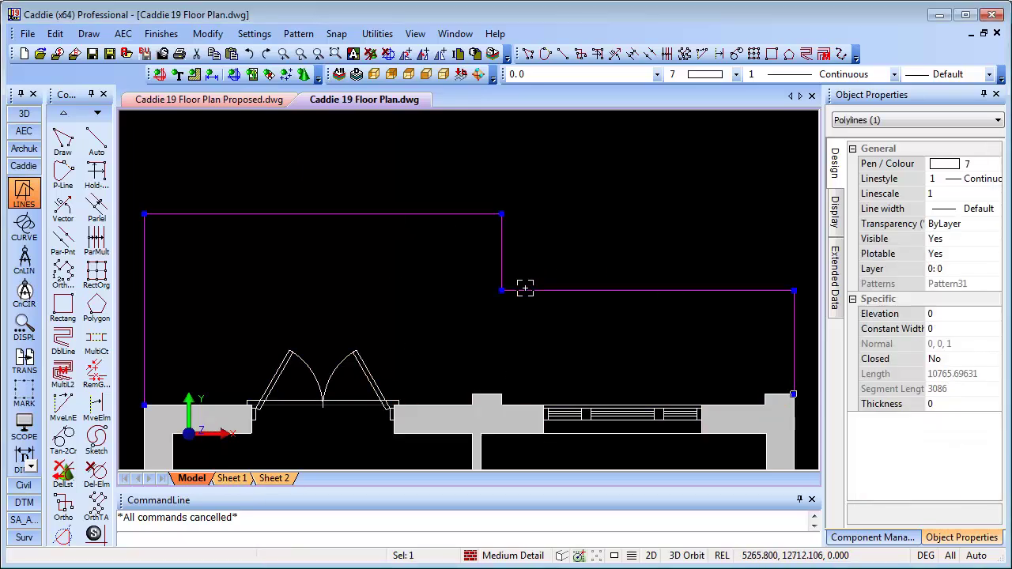
pyautogui.press('Delete')
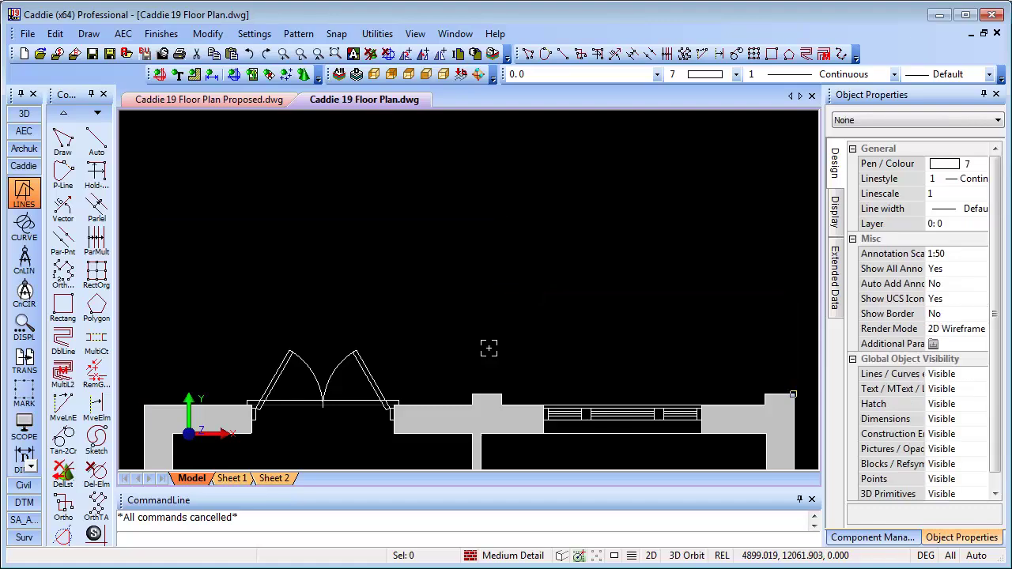
pyautogui.click(235, 99)
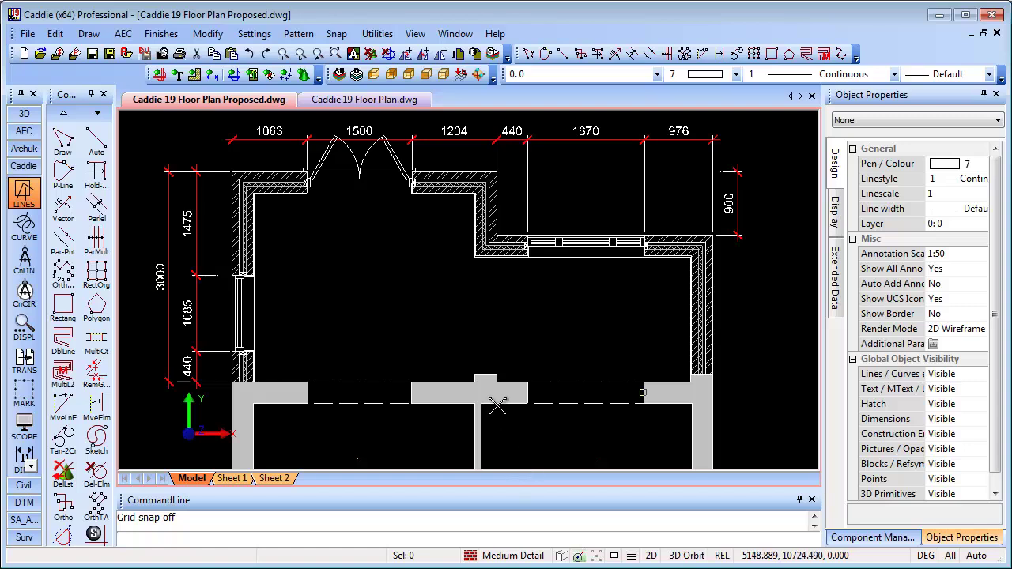
pyautogui.click(364, 100)
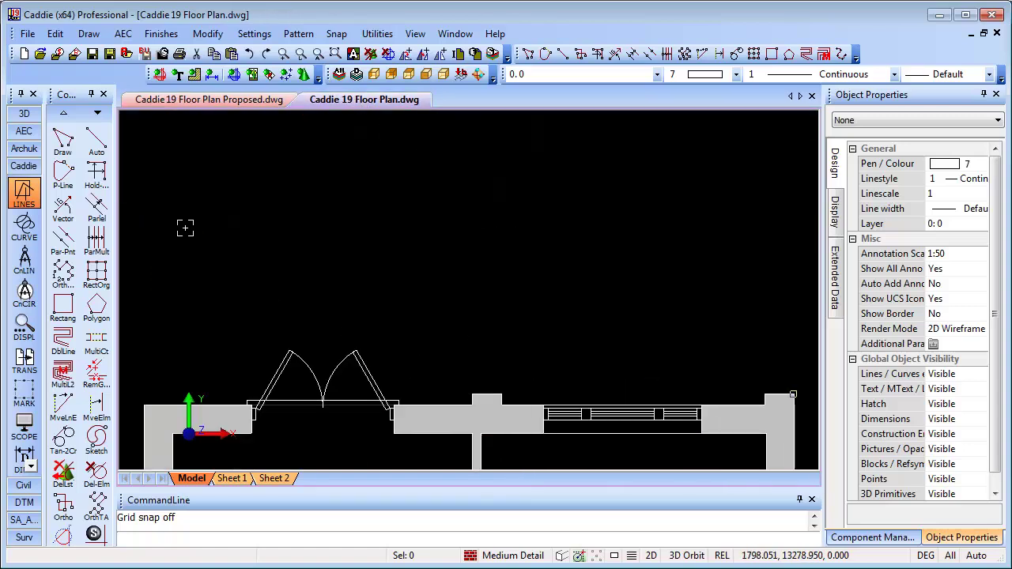
# Start a Q-Wall at the existing building's upper-left outer corner and run its first segment 3000 straight up.
pyautogui.click(26, 131)
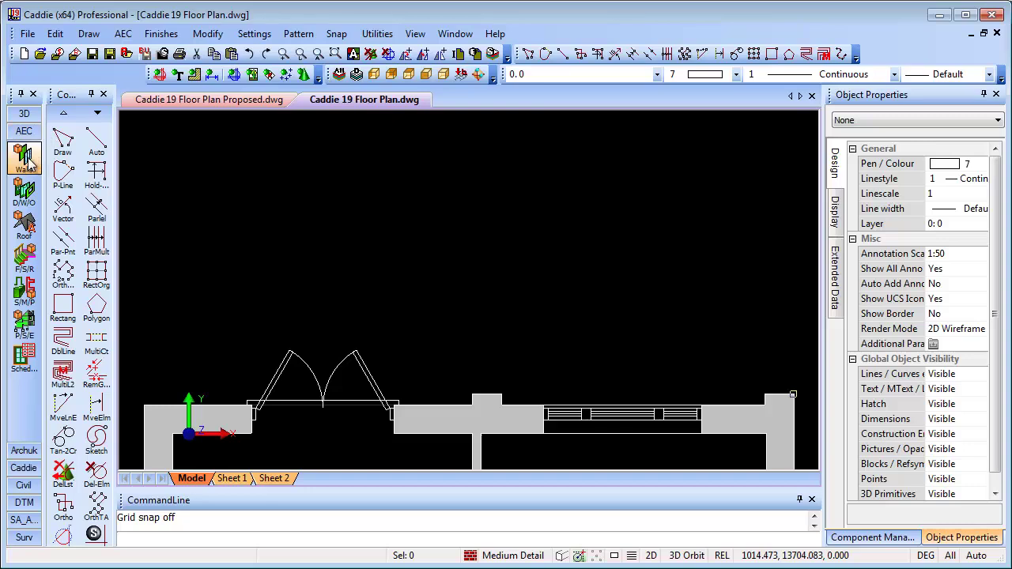
pyautogui.click(23, 158)
pyautogui.click(97, 141)
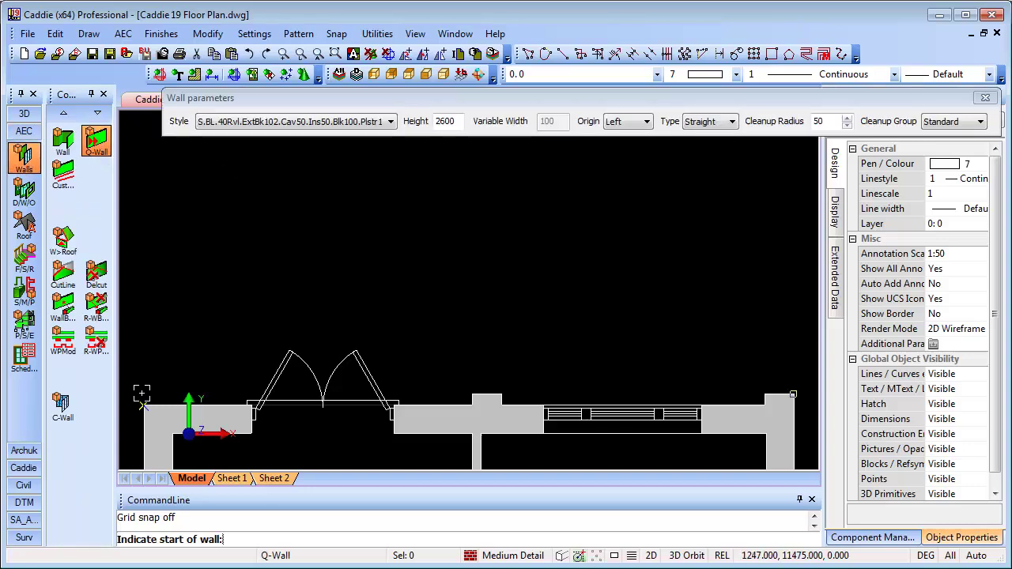
pyautogui.click(143, 405)
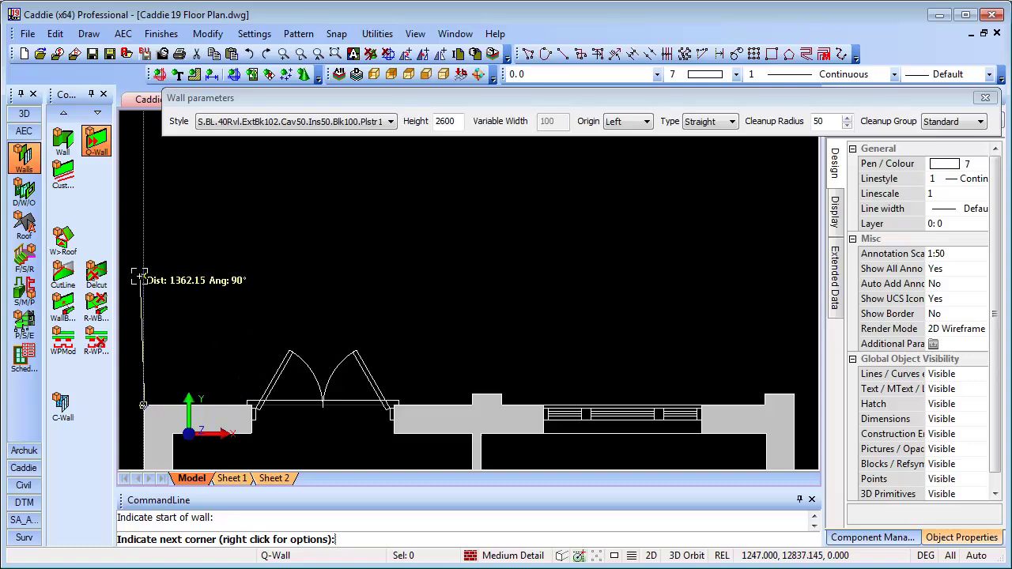
pyautogui.write('3000')
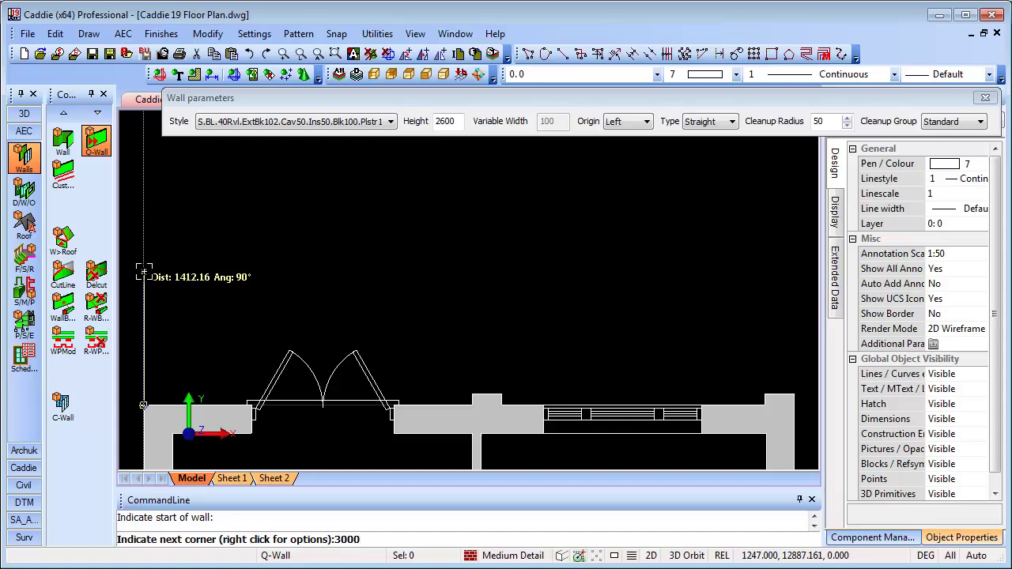
pyautogui.press('Return')
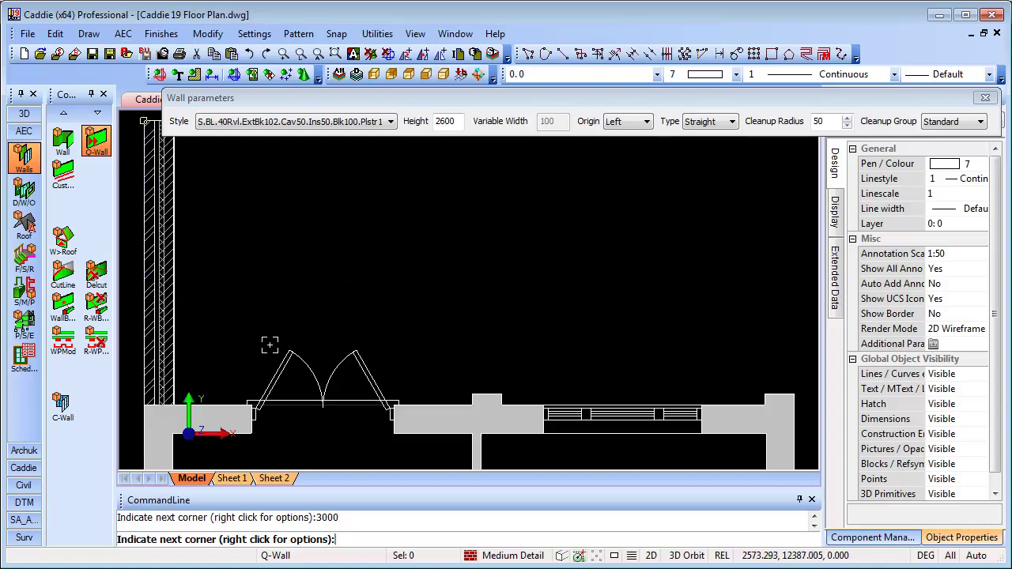
# Continue the wall across to align with the middle pier, 900 down, across to the building's right edge and down to its outer corner.
pyautogui.moveTo(270, 367); pyautogui.dragTo(271, 428, button='middle')
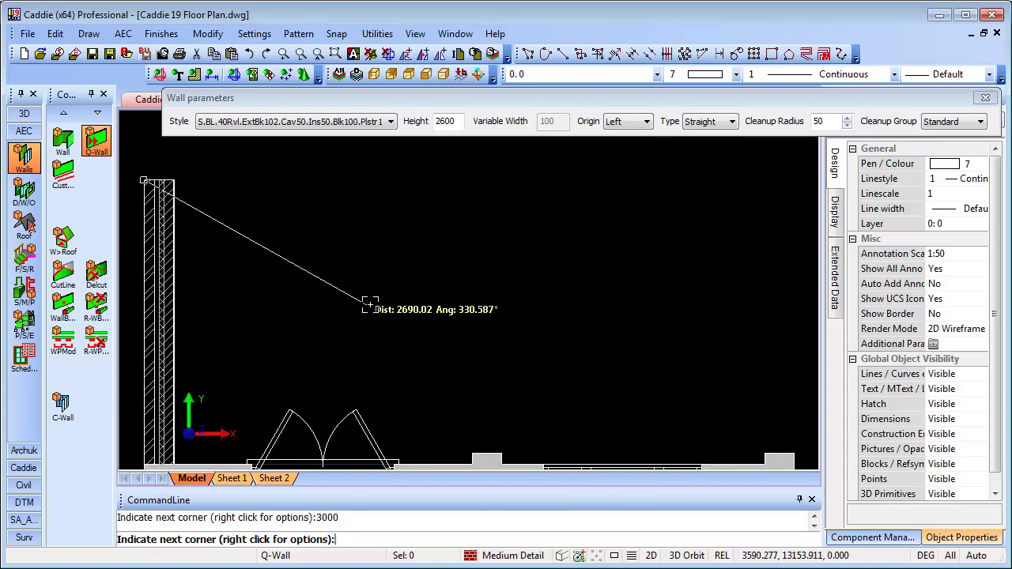
pyautogui.moveTo(369, 301); pyautogui.dragTo(364, 265, button='middle')
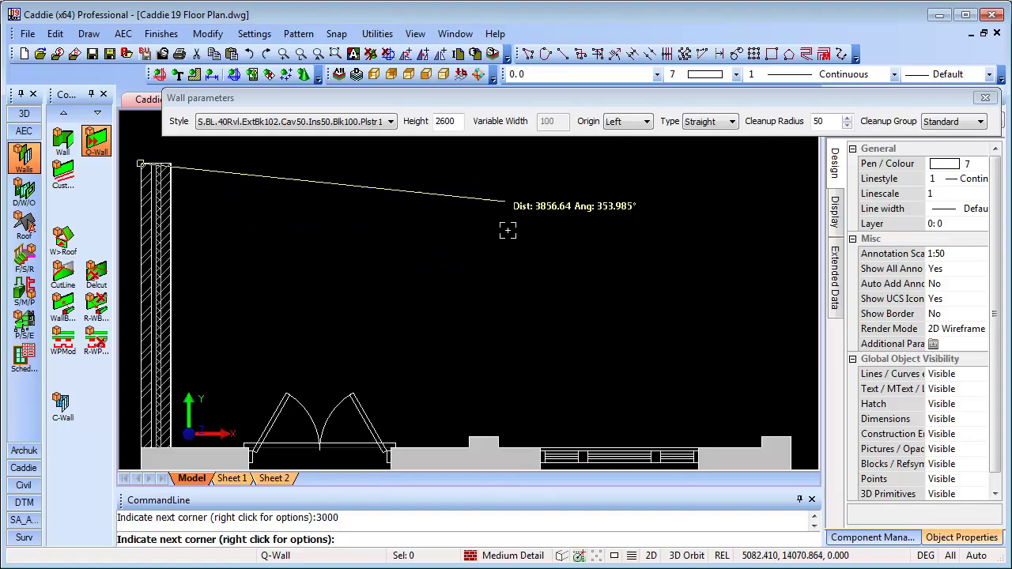
pyautogui.click(497, 166)
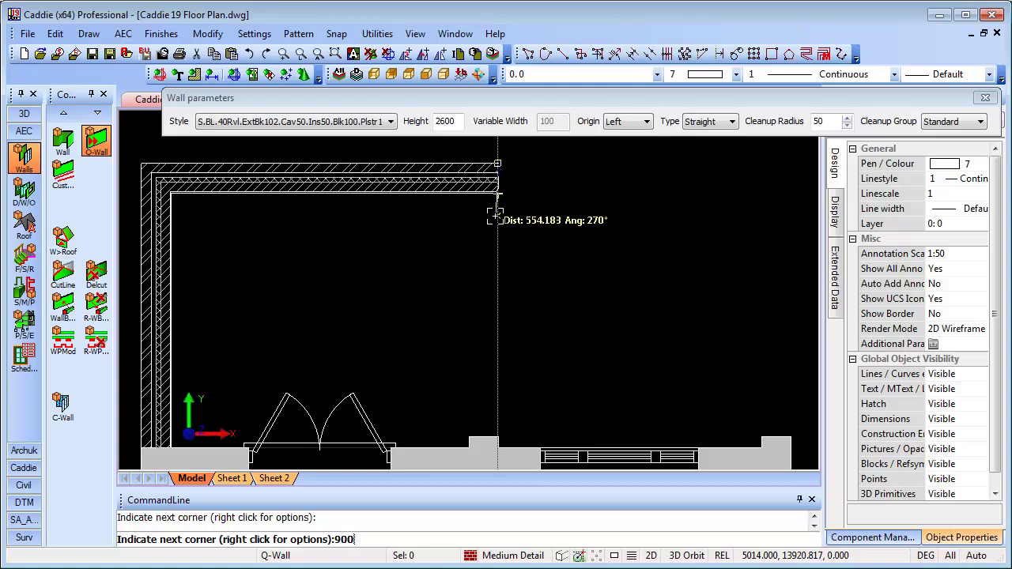
pyautogui.press('Return')
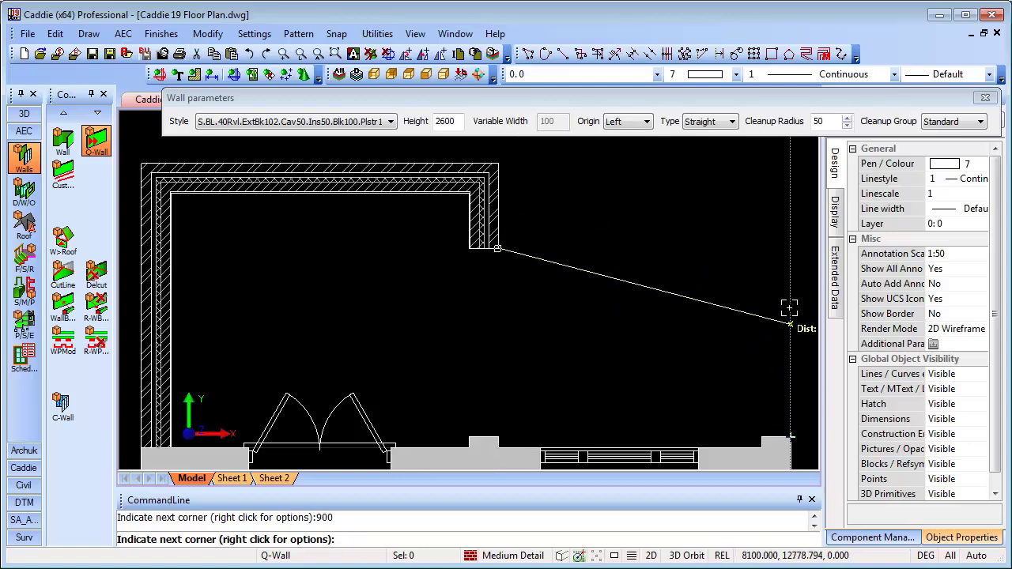
pyautogui.click(790, 250)
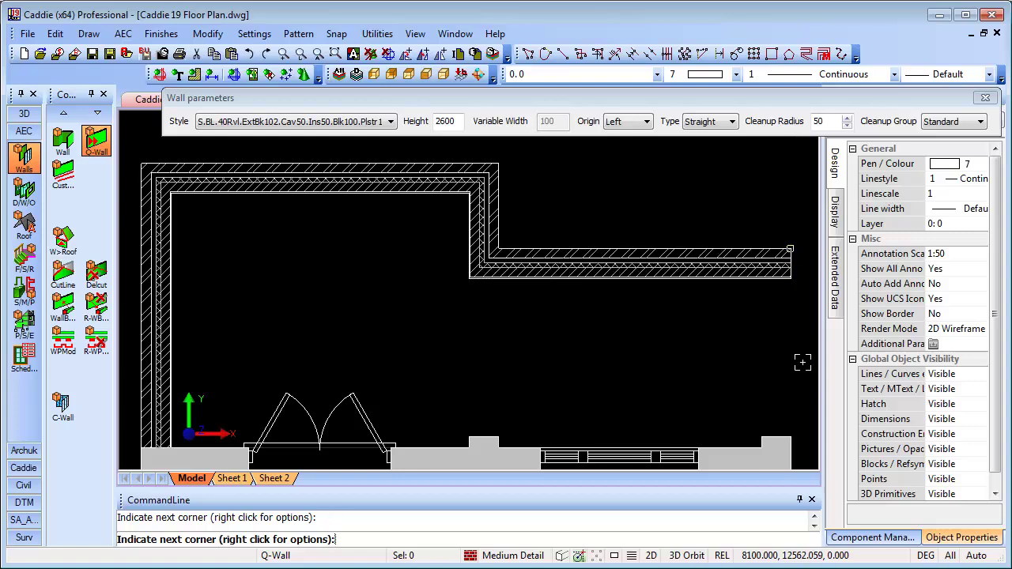
pyautogui.click(791, 436)
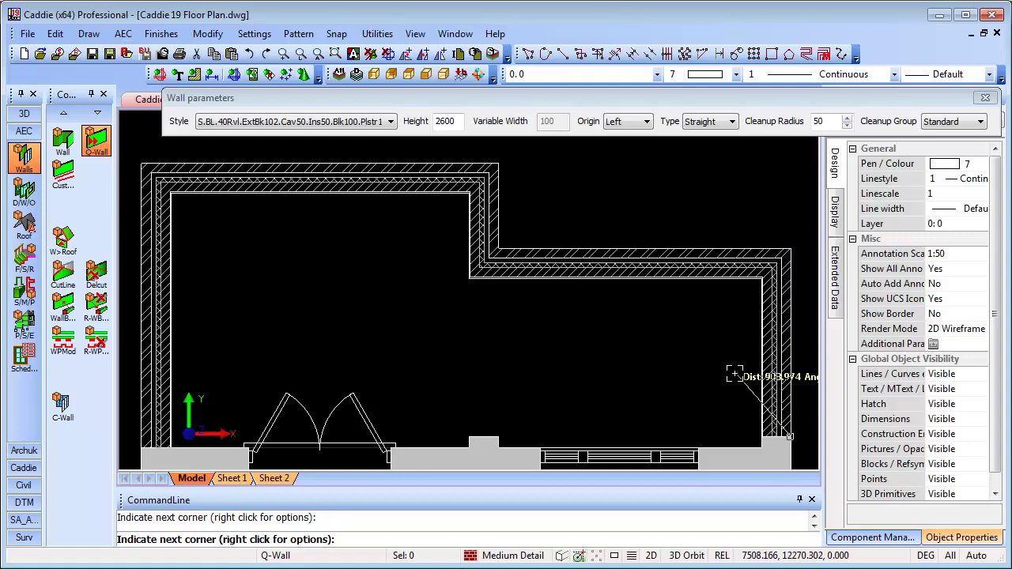
pyautogui.rightClick(612, 345)
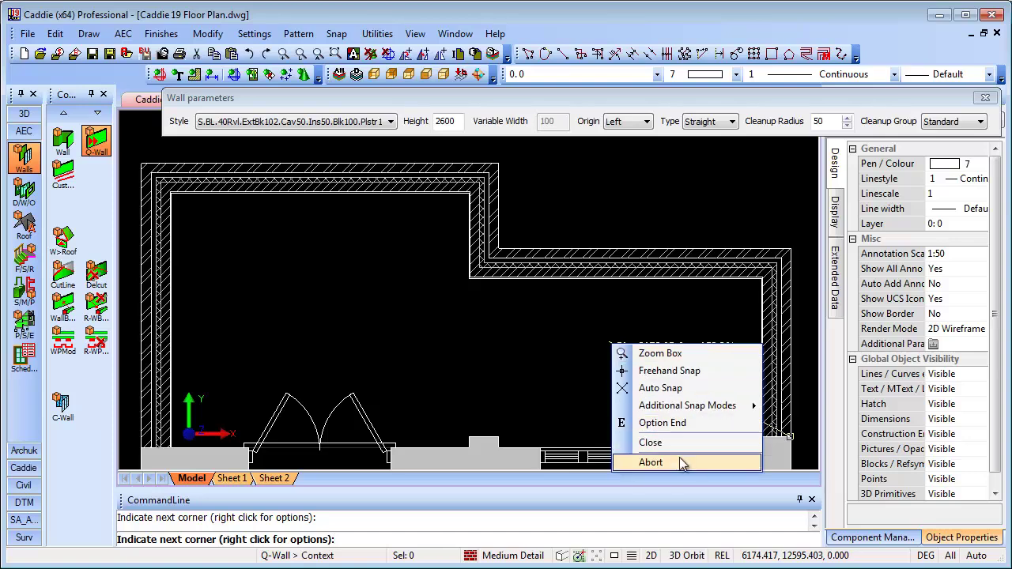
pyautogui.click(678, 464)
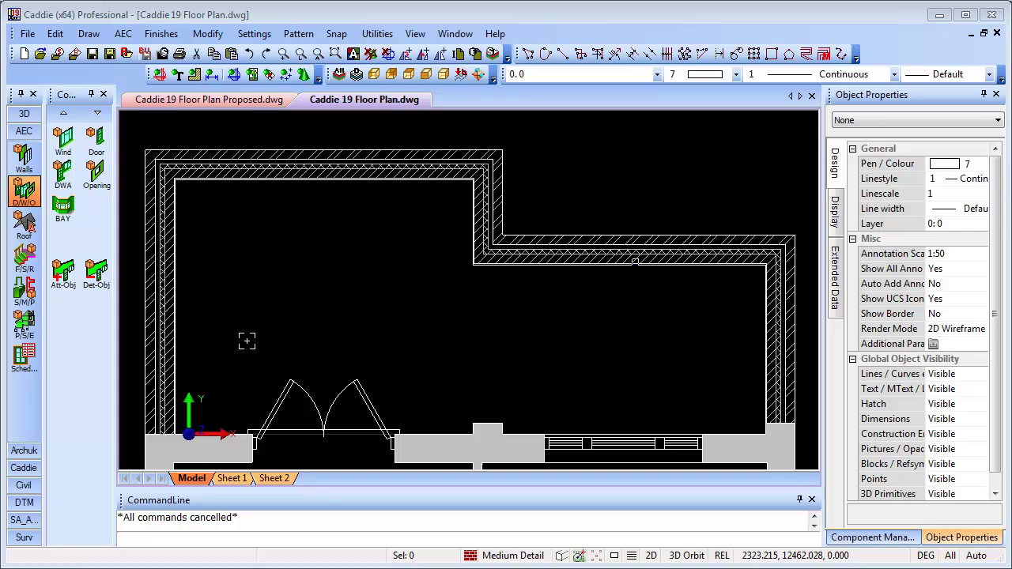
# Copy the existing 1500-wide double door straight up into the extension's top outer wall.
pyautogui.click(346, 384)
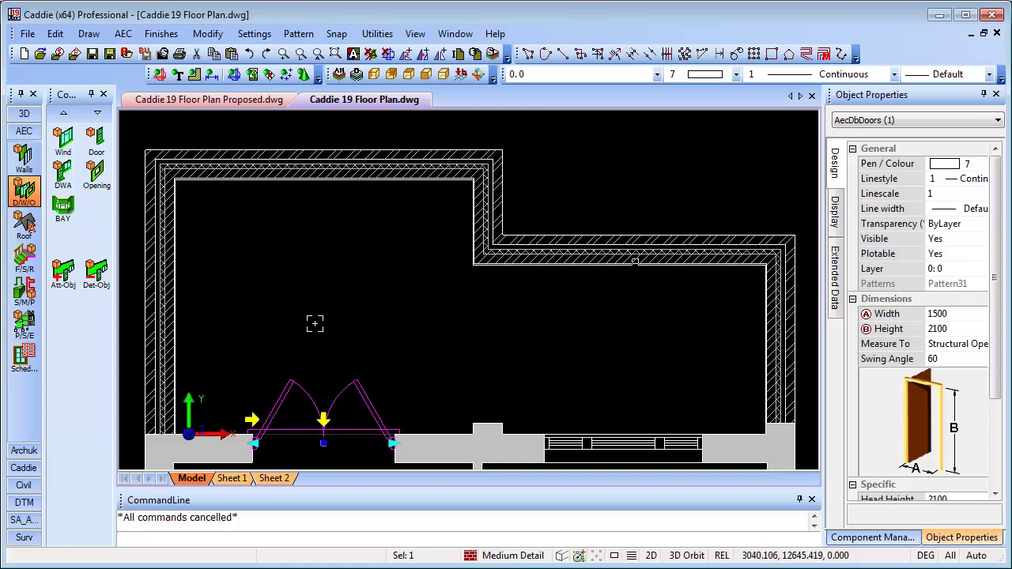
pyautogui.rightClick(325, 447)
pyautogui.click(382, 420)
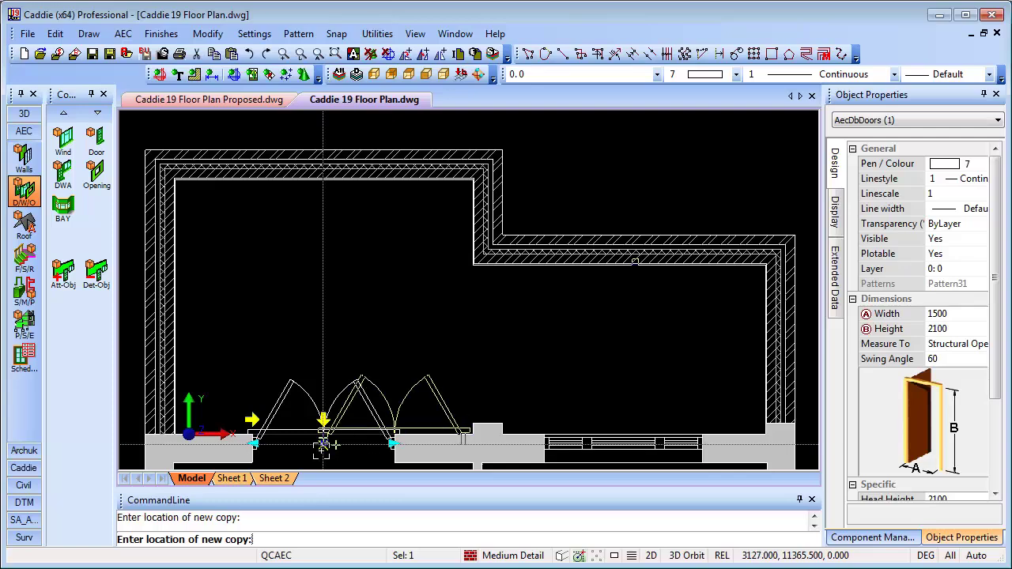
pyautogui.click(322, 394)
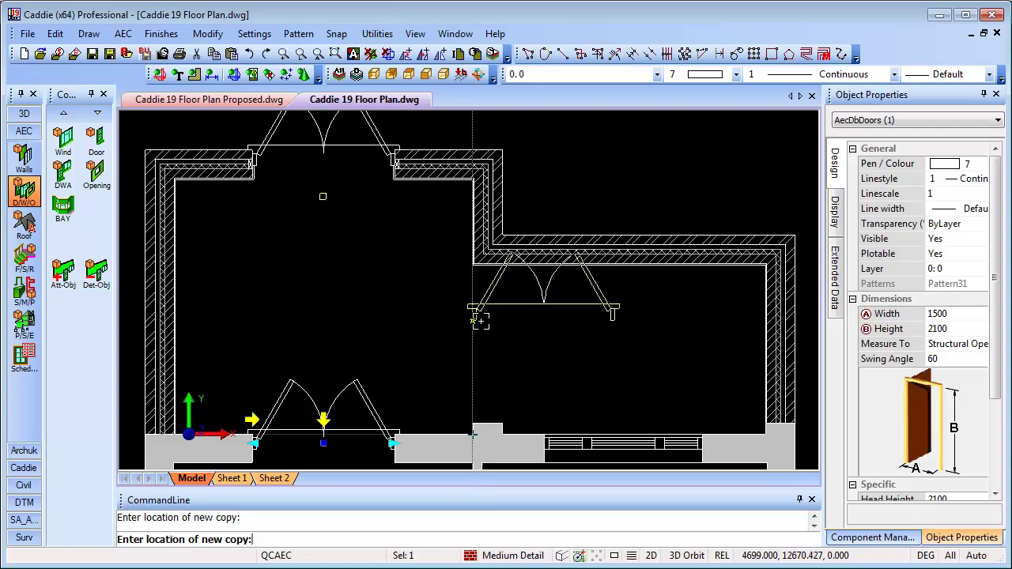
pyautogui.press('Escape')
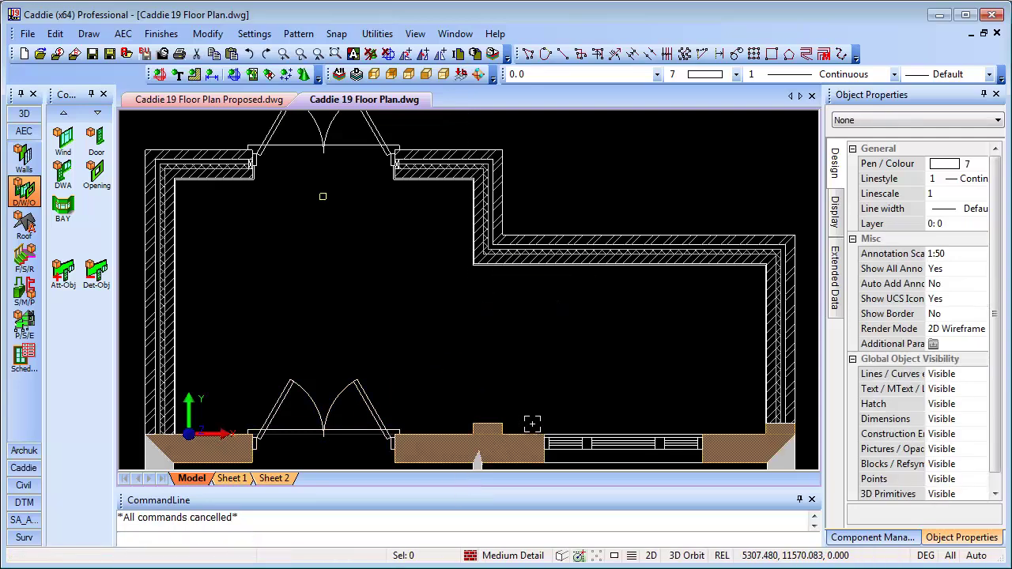
# Place a Jeld-Wen LESVS1610KB window, head height 2100 and corner origin, in the extension's stepped-back top wall, aligned with the existing window below.
pyautogui.click(64, 141)
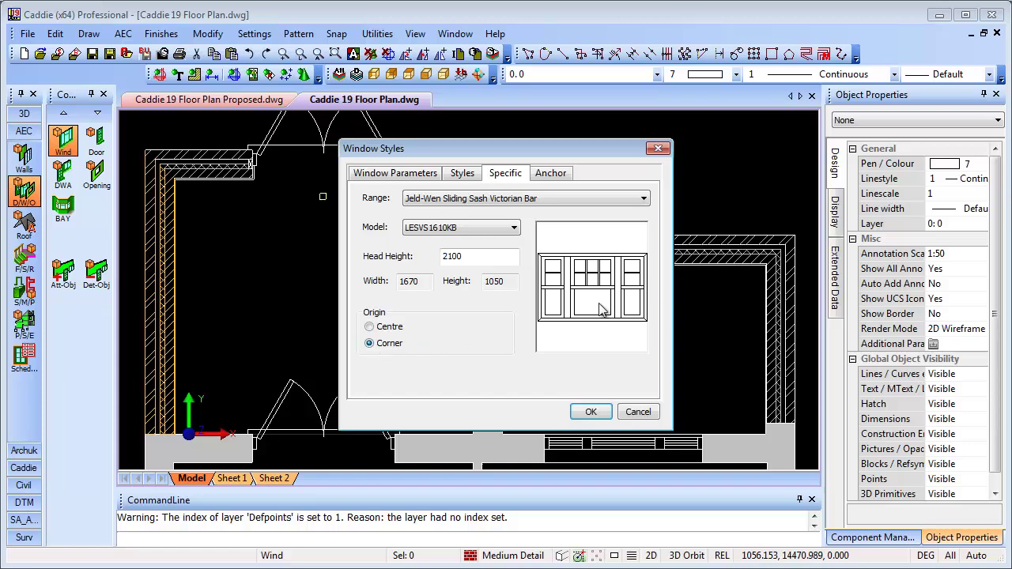
pyautogui.click(589, 411)
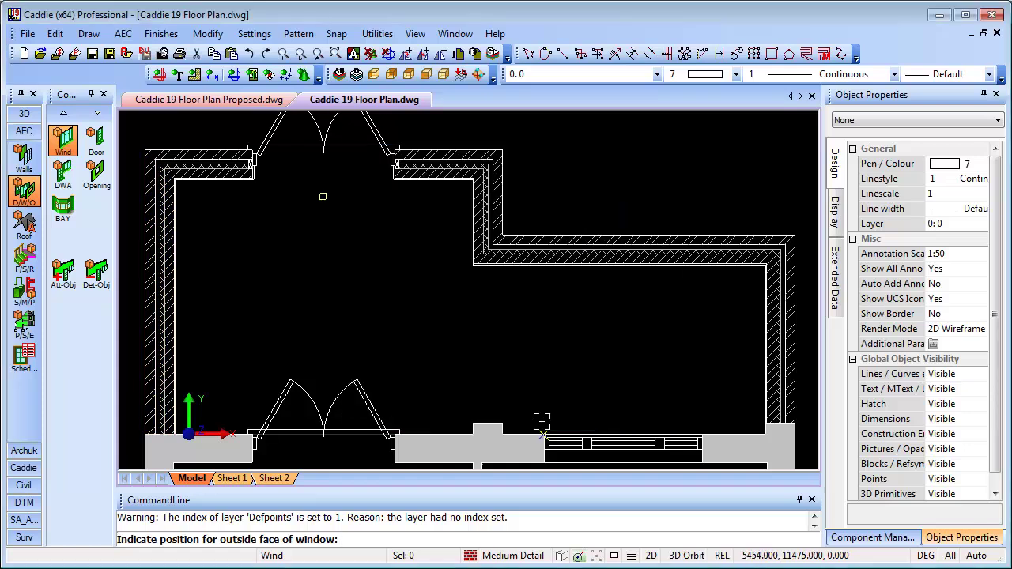
pyautogui.click(544, 262)
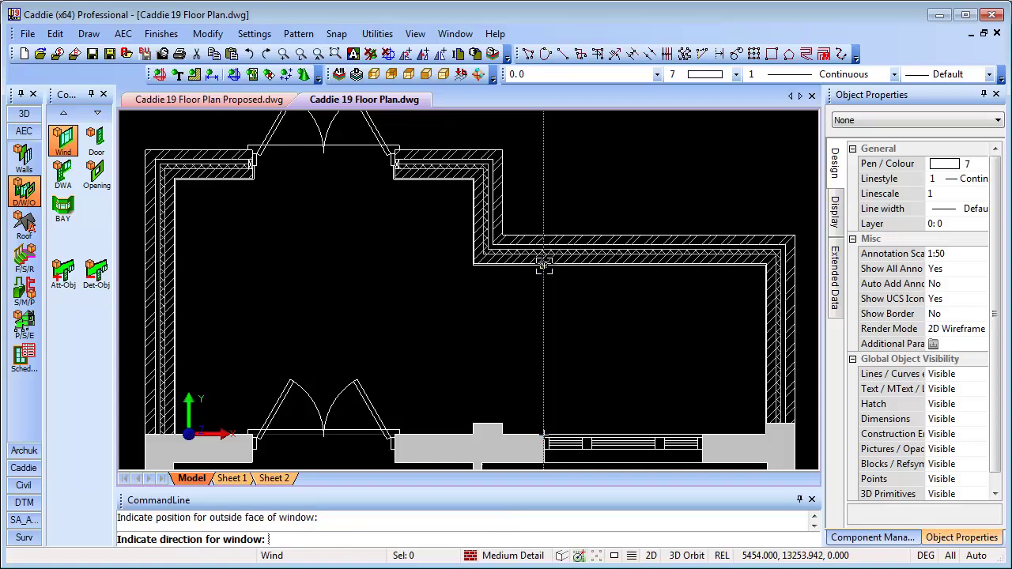
pyautogui.click(654, 248)
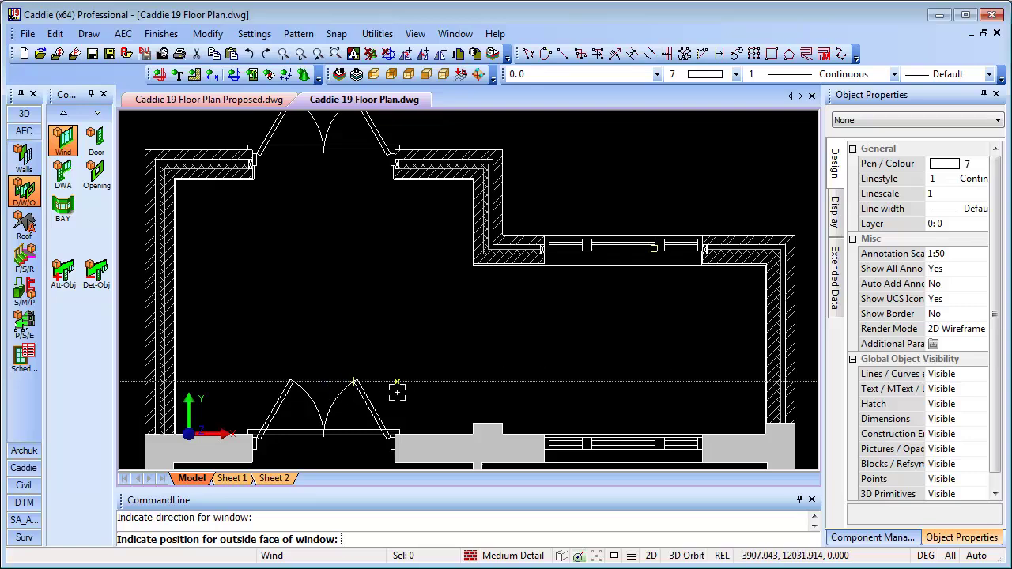
pyautogui.press('Escape')
# Examine the overlapping window assembly, polylines and individual windows at the existing window one by one.
pyautogui.click(585, 429)
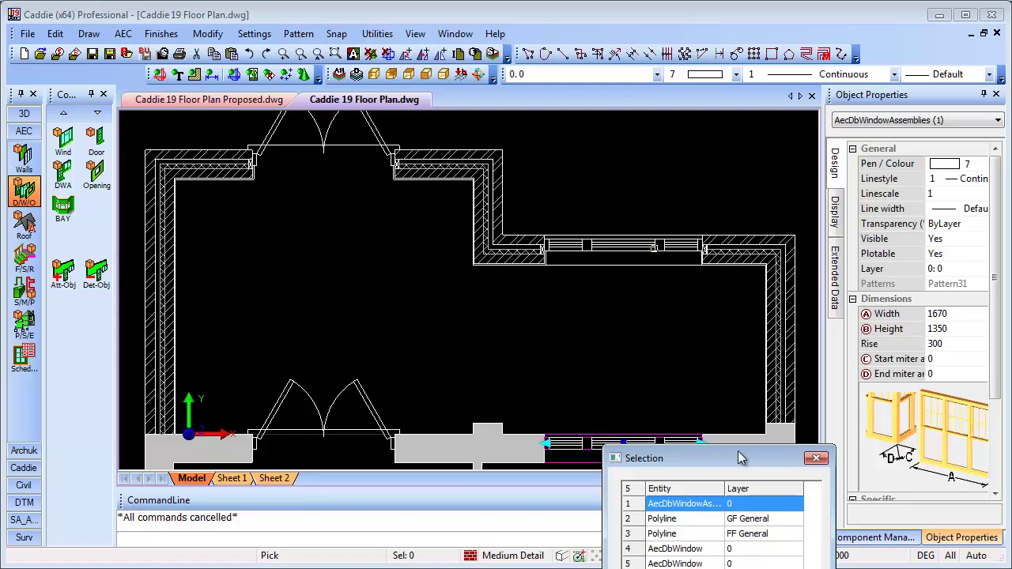
pyautogui.moveTo(737, 451)
pyautogui.mouseDown()
pyautogui.moveTo(745, 285)
pyautogui.moveTo(691, 194)
pyautogui.moveTo(694, 166)
pyautogui.mouseUp()
pyautogui.click(735, 302)
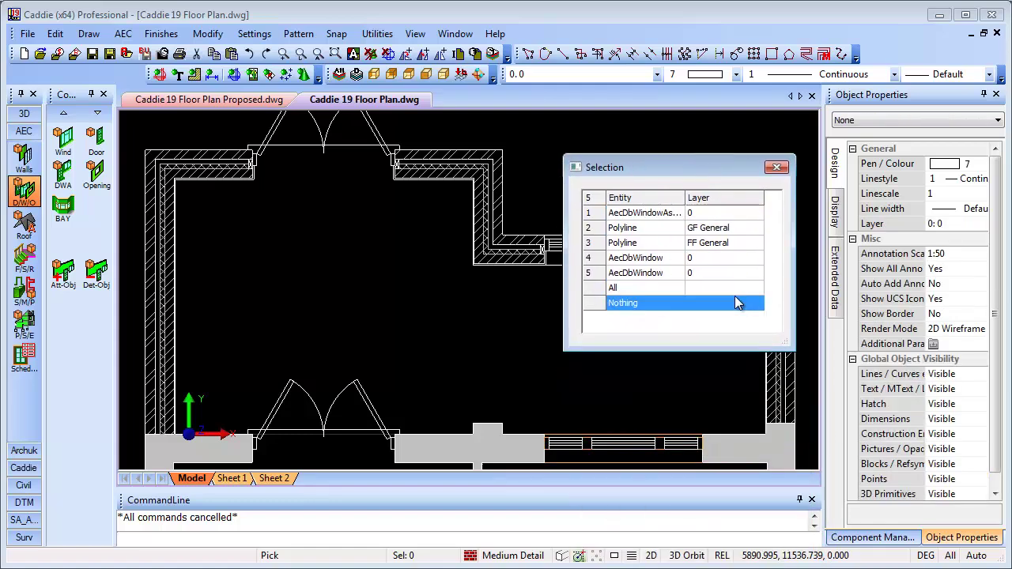
pyautogui.click(693, 212)
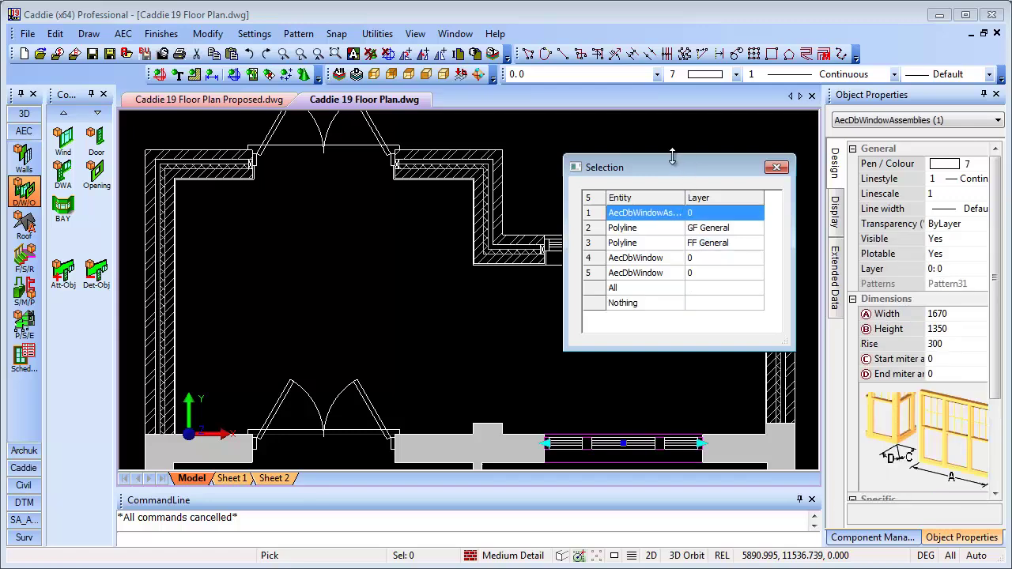
pyautogui.click(661, 229)
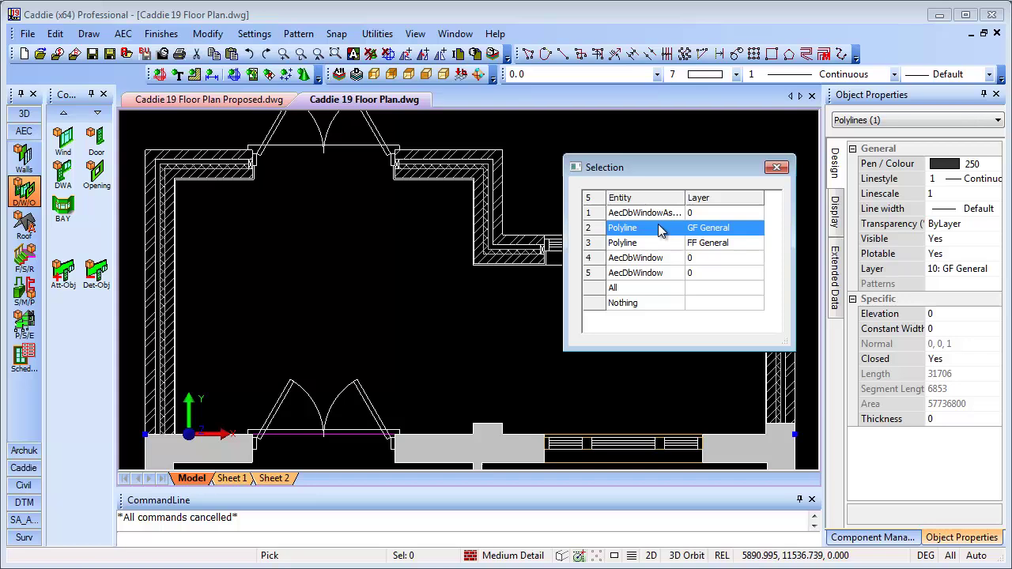
pyautogui.click(656, 214)
pyautogui.click(662, 227)
pyautogui.click(655, 243)
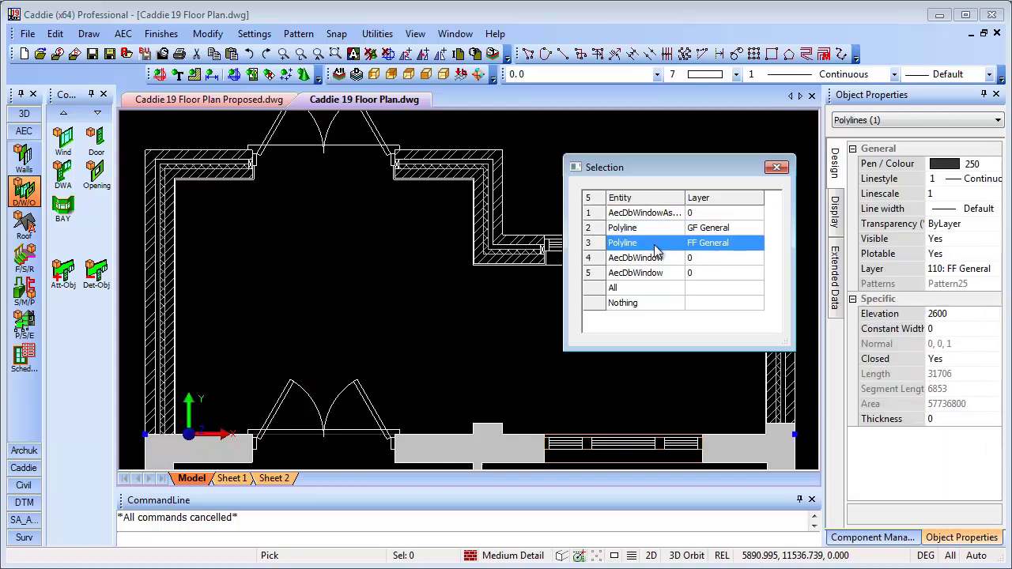
pyautogui.click(656, 260)
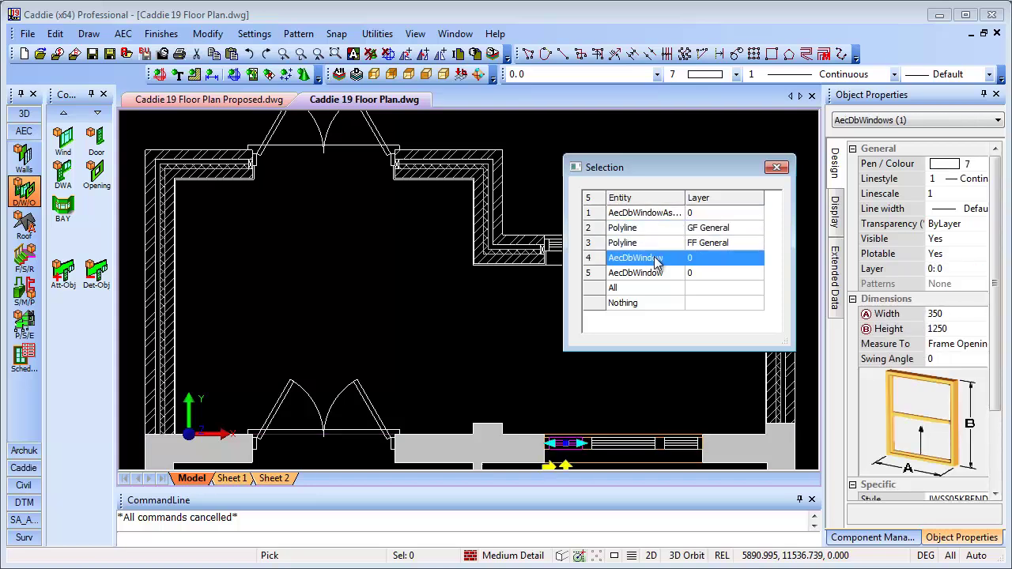
pyautogui.click(656, 275)
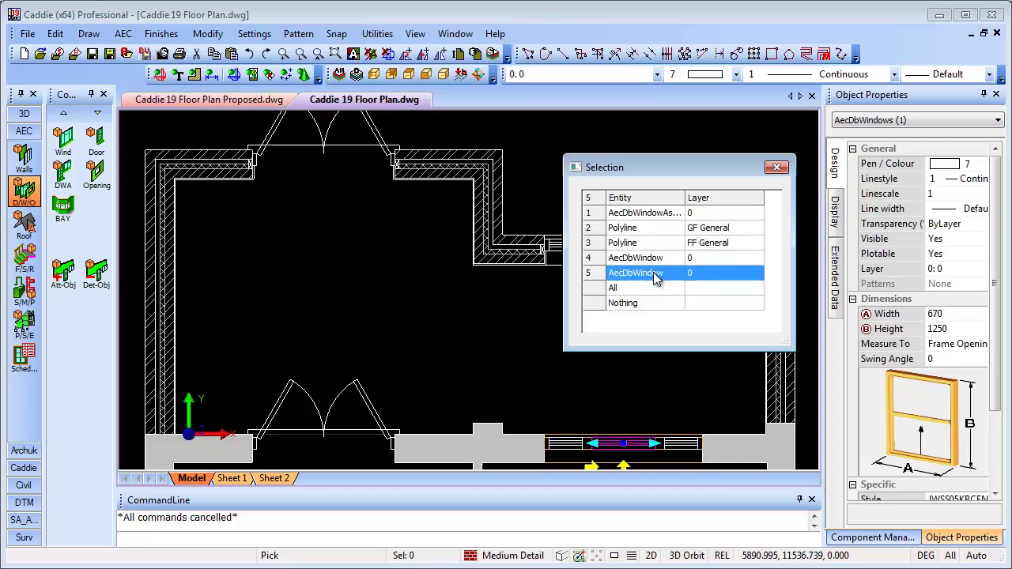
# Delete the existing window assembly and the 1500-wide double door from the original external wall.
pyautogui.click(641, 214)
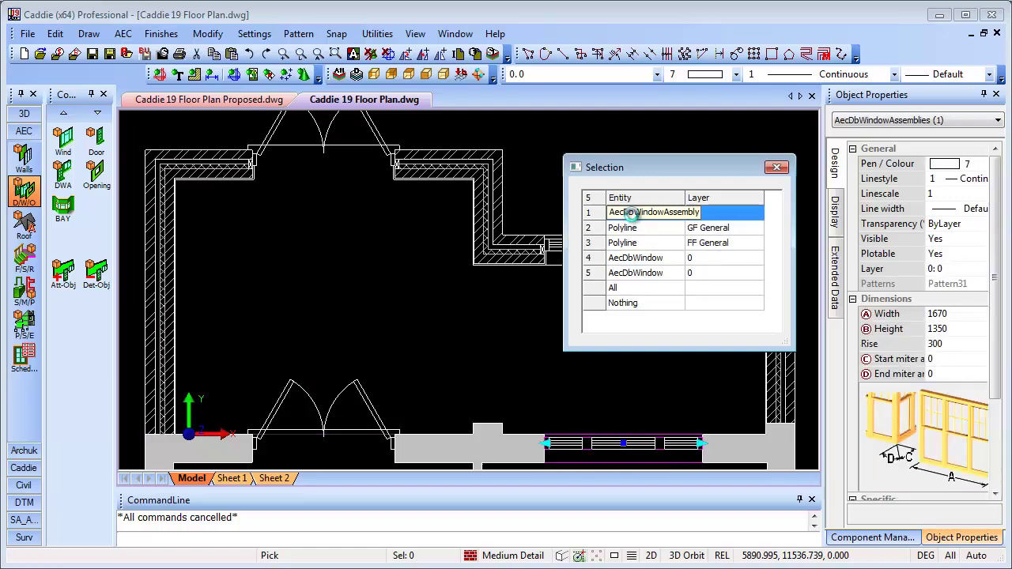
pyautogui.click(632, 214)
pyautogui.press('Delete')
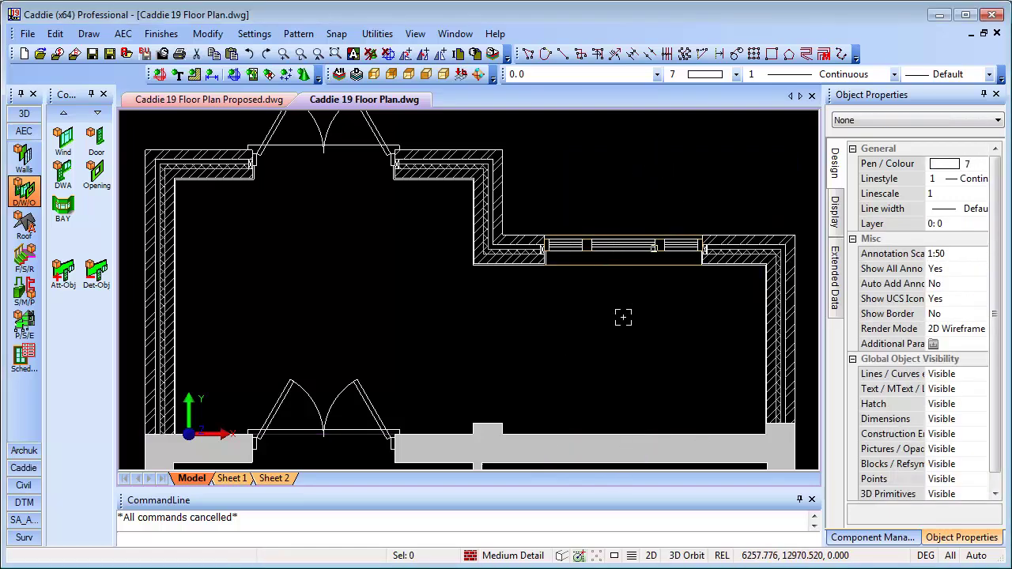
pyautogui.click(348, 388)
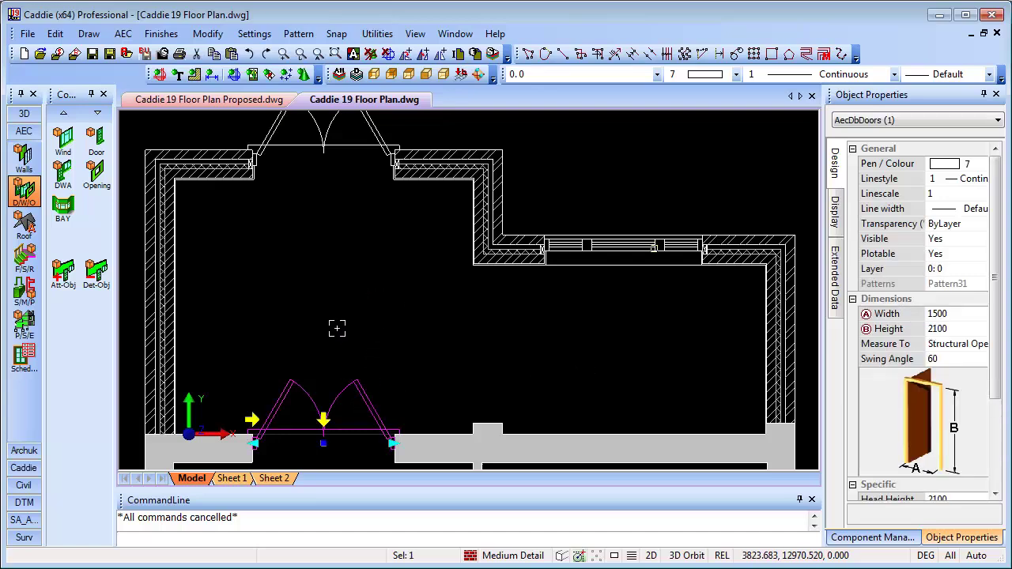
pyautogui.press('Delete')
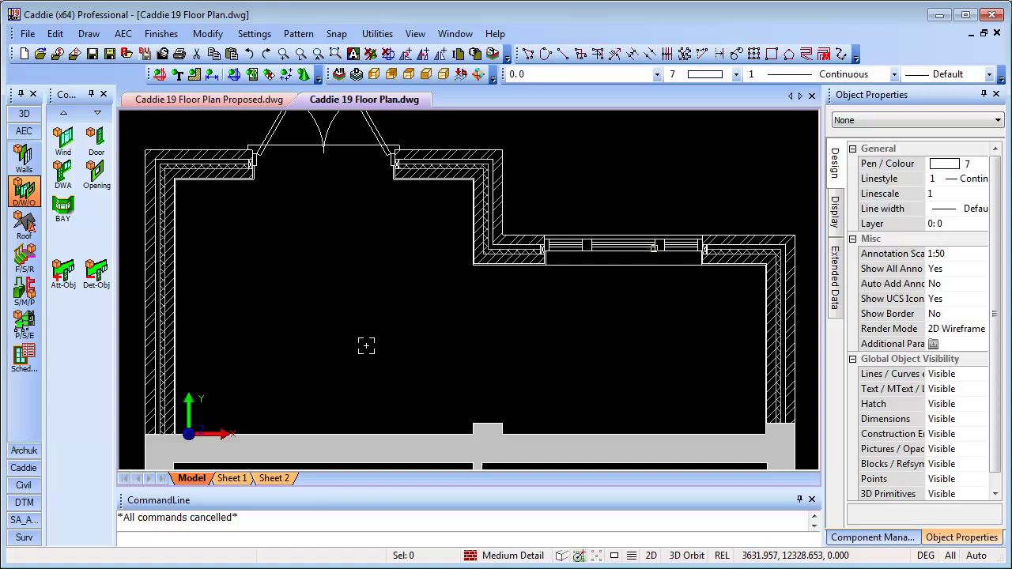
# Cut two rectangular openings, 2100 high with corner origin and indicated width, in the original wall, aligned below the new window and double door.
pyautogui.click(96, 179)
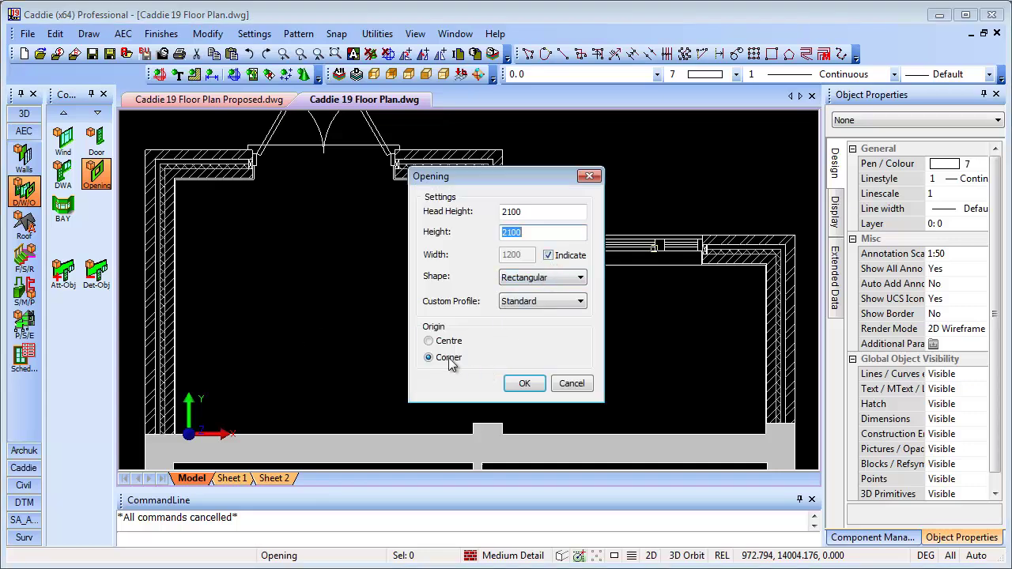
pyautogui.click(525, 384)
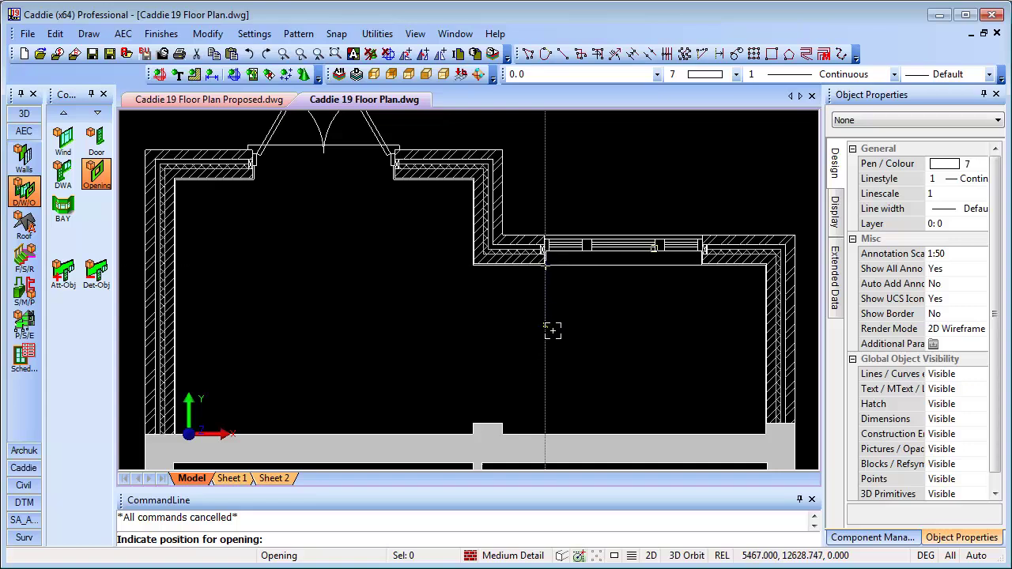
pyautogui.click(551, 433)
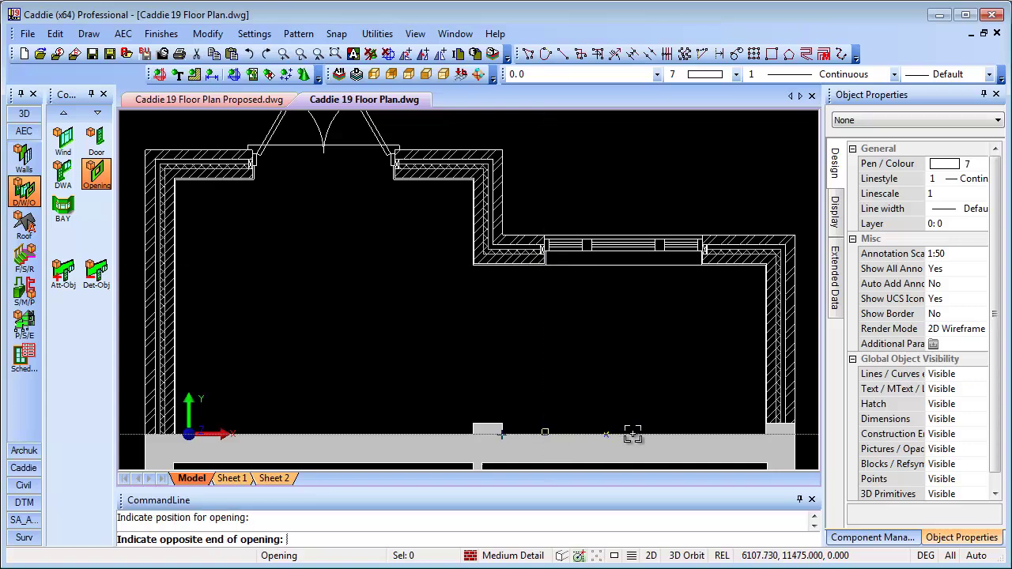
pyautogui.click(701, 433)
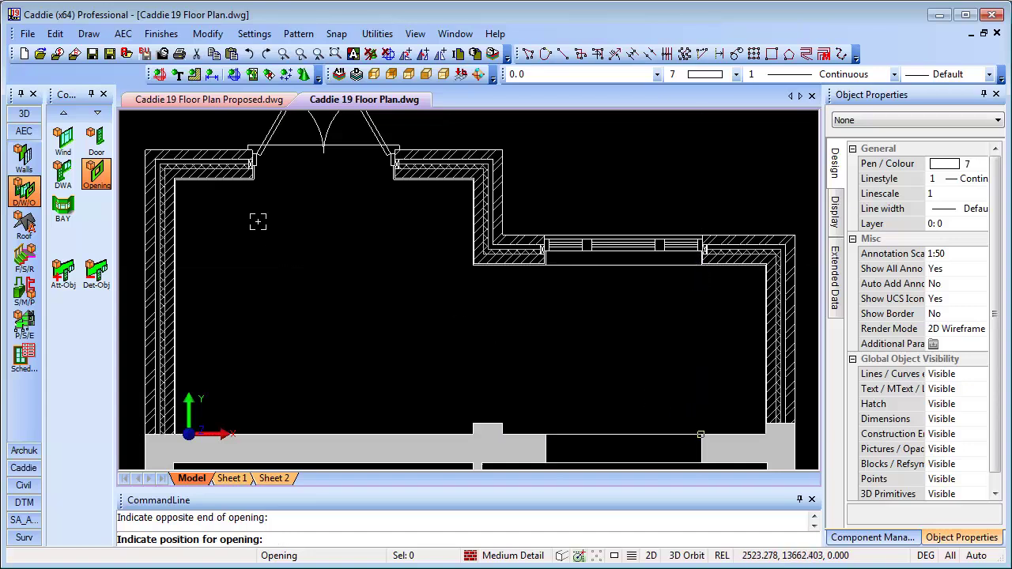
pyautogui.click(254, 432)
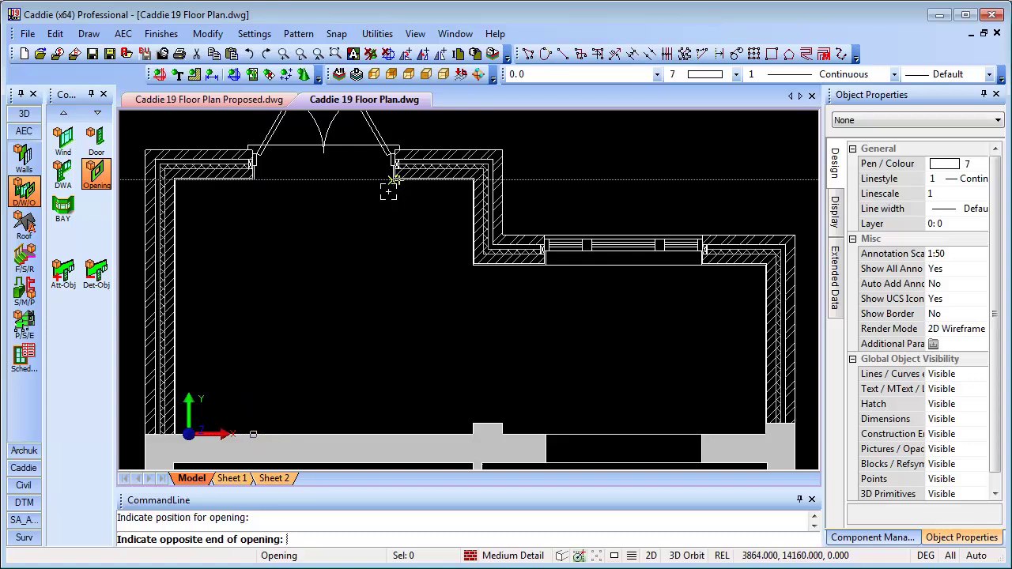
pyautogui.click(393, 434)
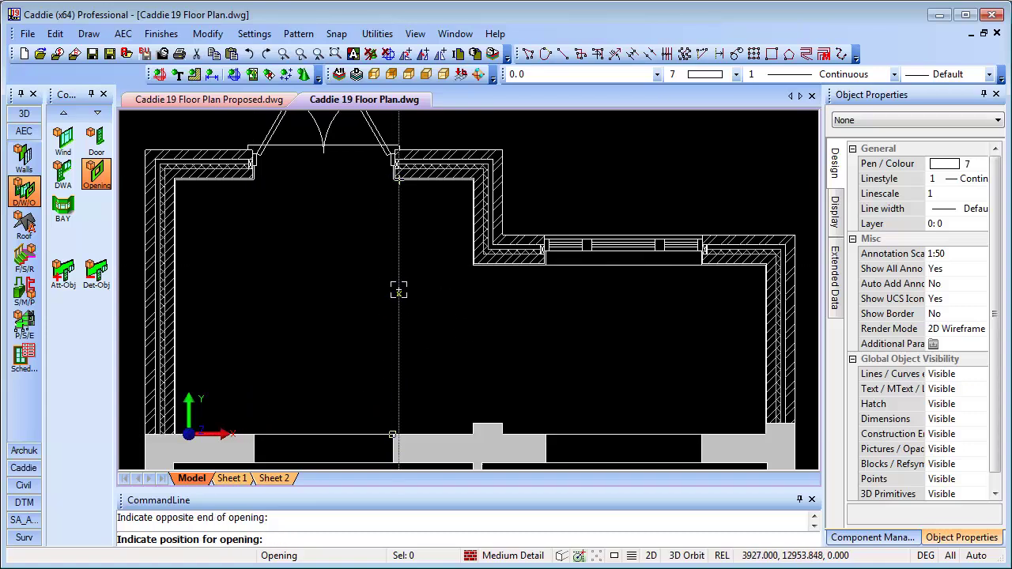
pyautogui.press('Escape')
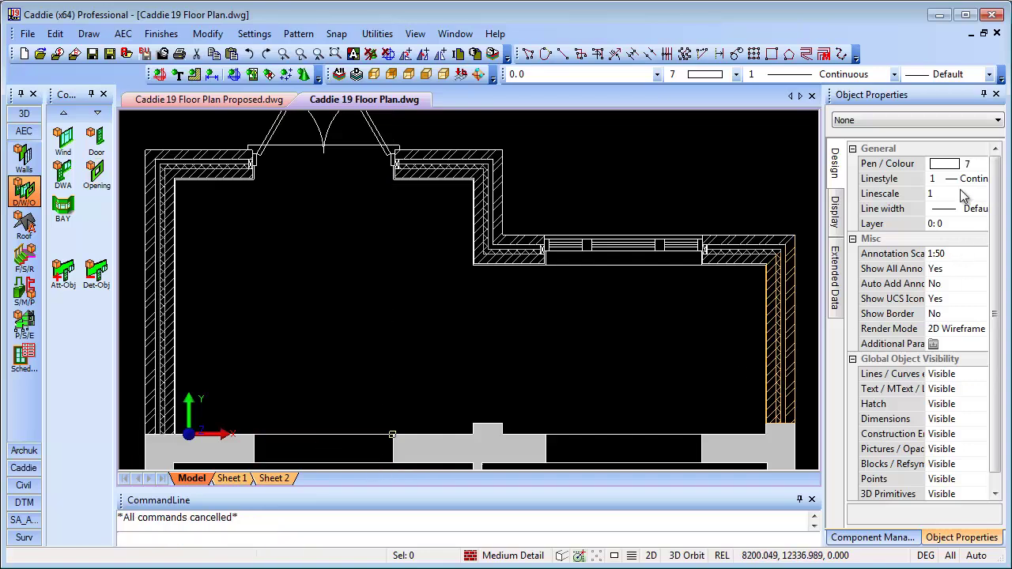
# Change the linestyle of both new wall openings to PDASHEDX2.
pyautogui.click(355, 434)
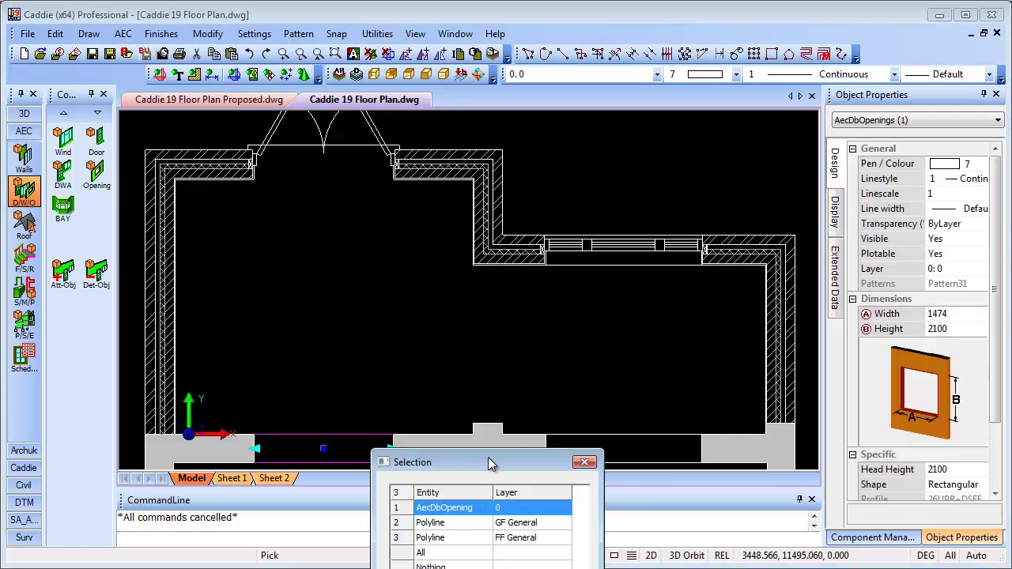
pyautogui.moveTo(491, 464); pyautogui.dragTo(465, 337)
pyautogui.click(427, 381)
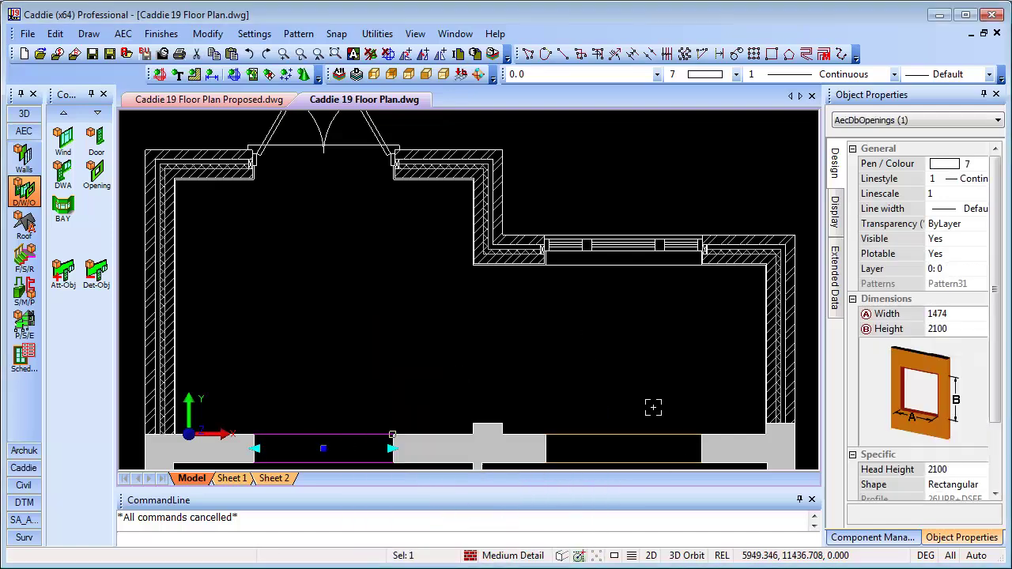
pyautogui.click(624, 438)
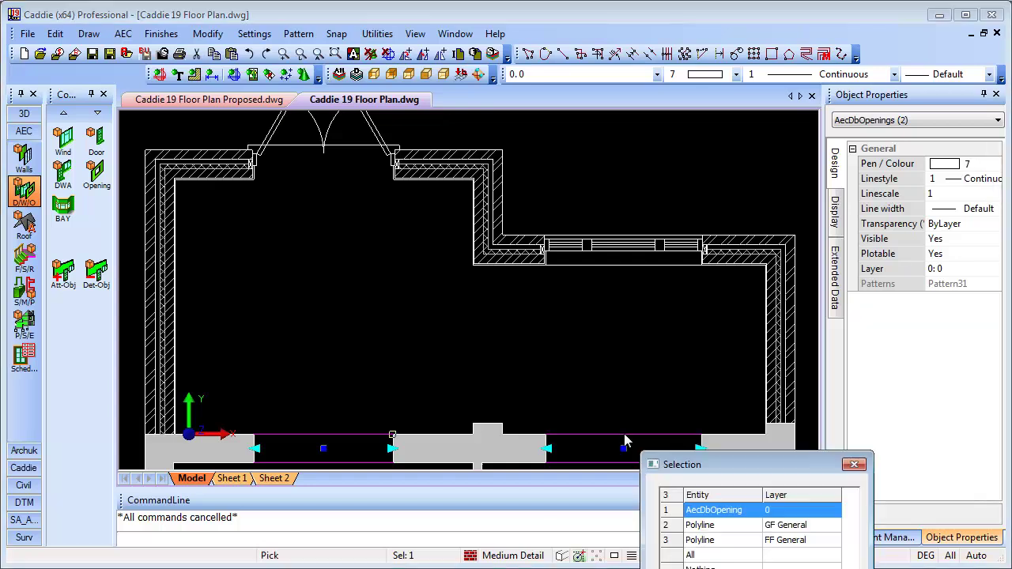
pyautogui.click(737, 514)
pyautogui.click(963, 182)
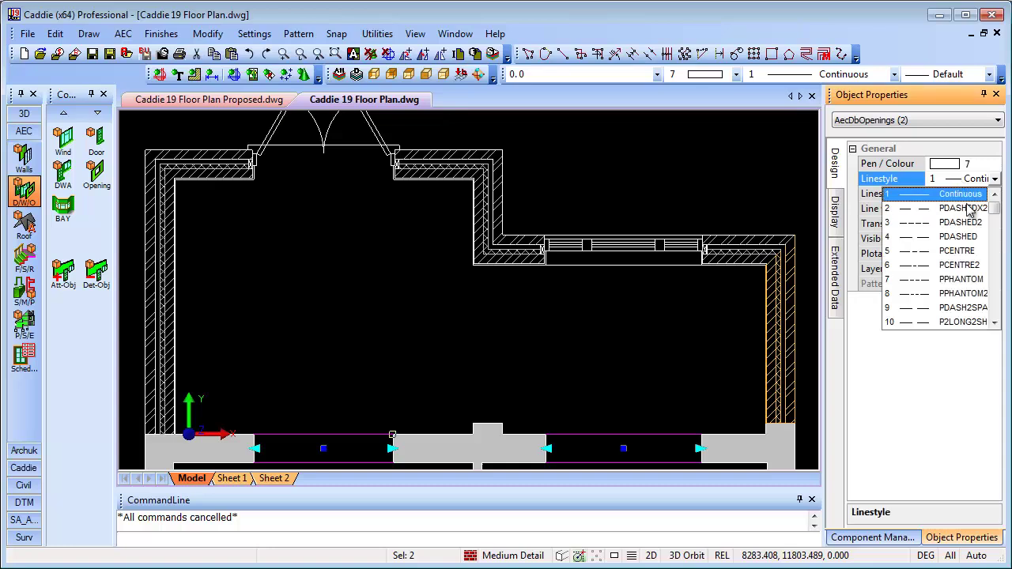
pyautogui.click(957, 208)
pyautogui.press('Escape')
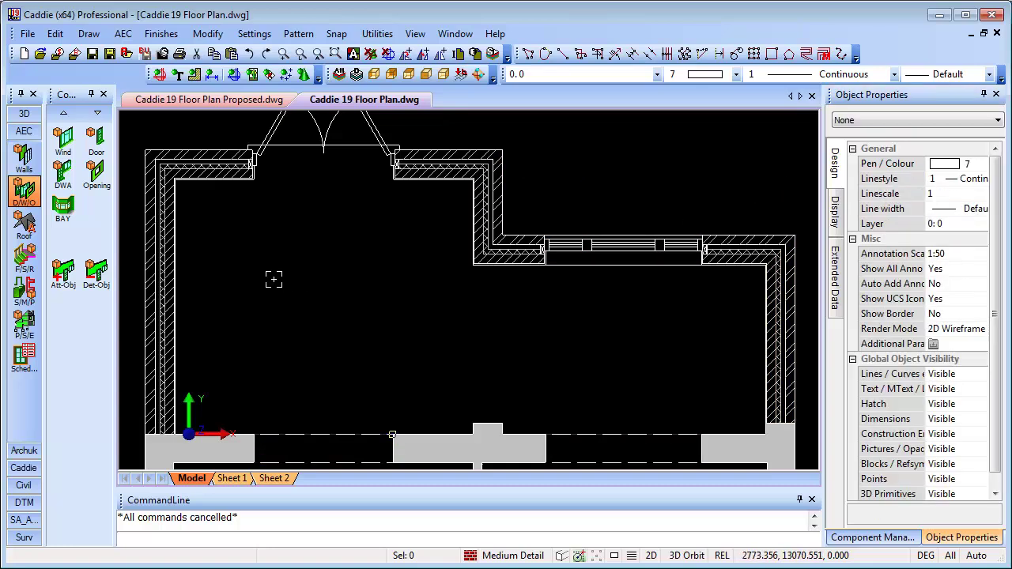
# Turn grid snap off and check the side window's placement in Caddie 19 Floor Plan Proposed.dwg before returning to Caddie 19 Floor Plan.dwg.
pyautogui.press('F9')
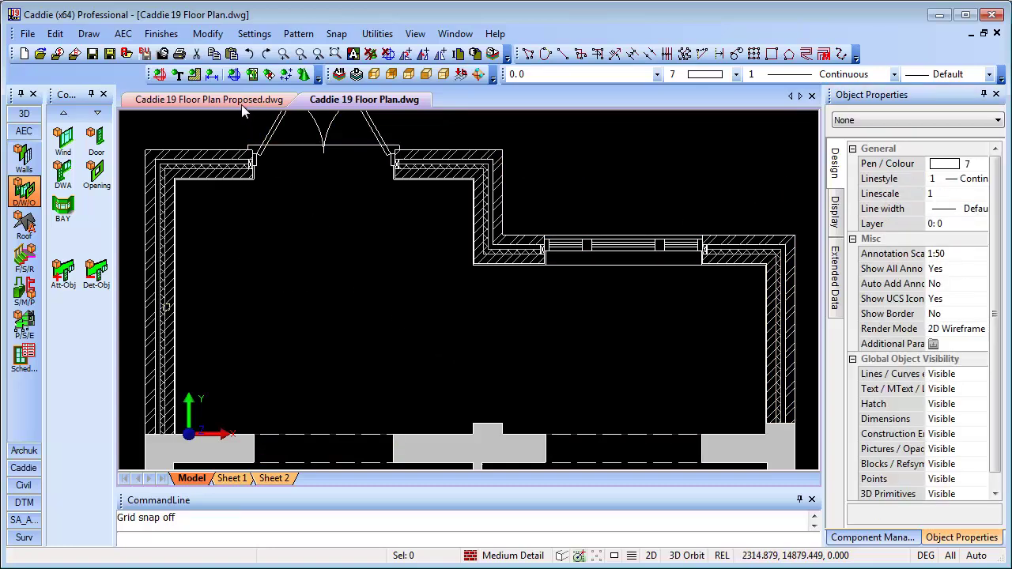
pyautogui.click(209, 100)
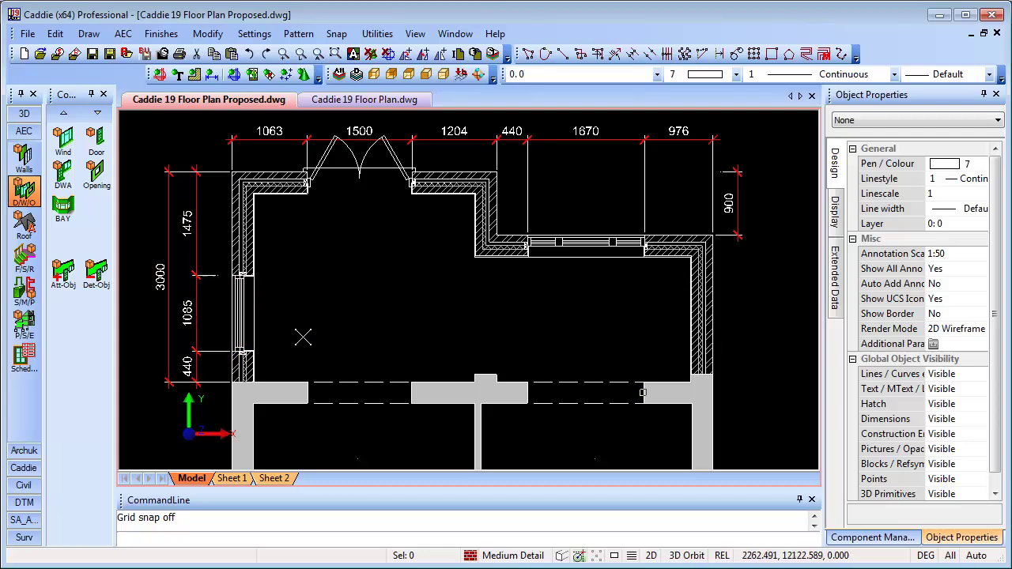
pyautogui.click(366, 101)
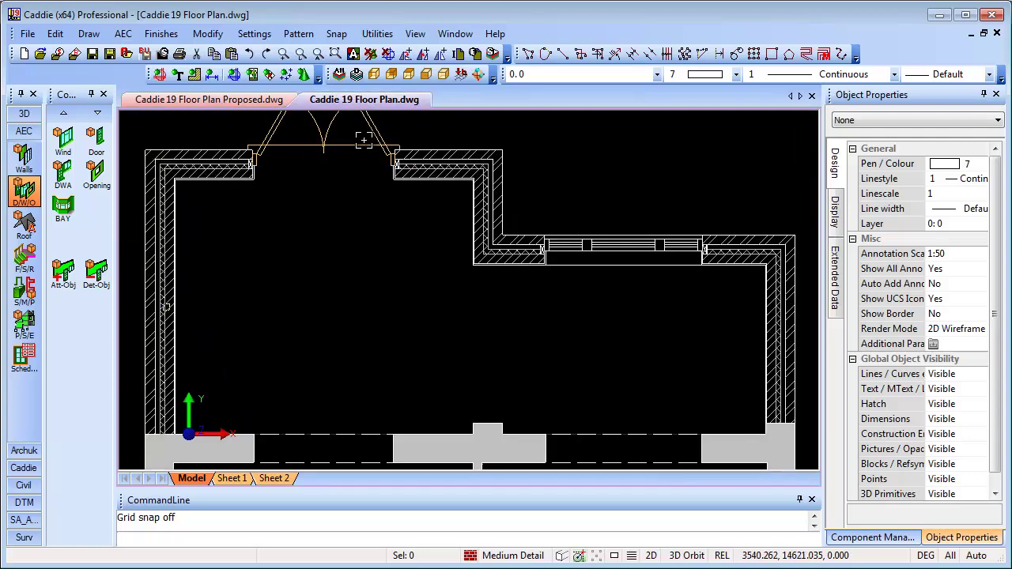
# Place a Jeld-Wen LESVS1010KB window, head height 2100 and corner origin, in the extension's left wall, starting 440 up from the existing building's outer corner.
pyautogui.click(63, 141)
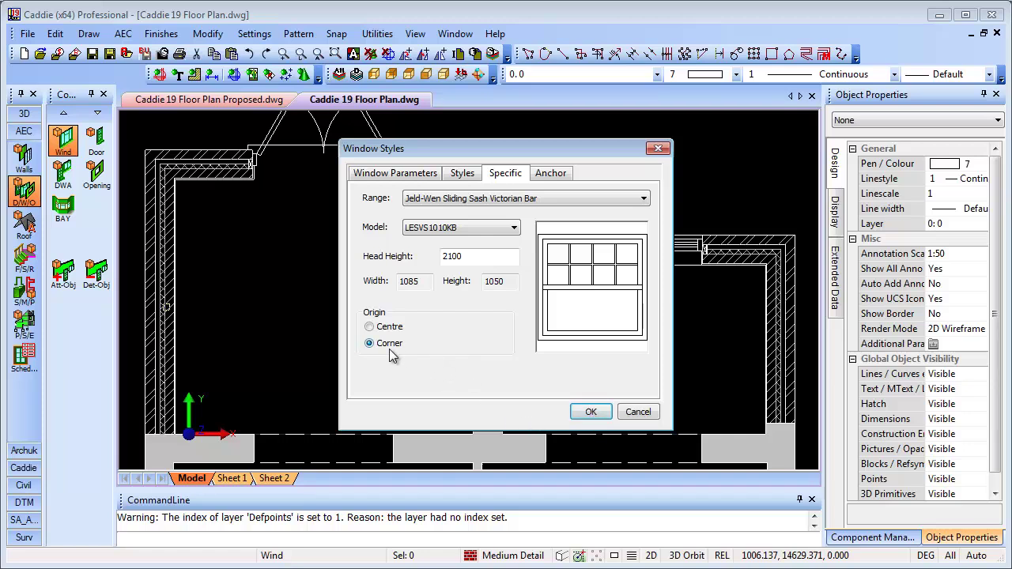
pyautogui.click(601, 416)
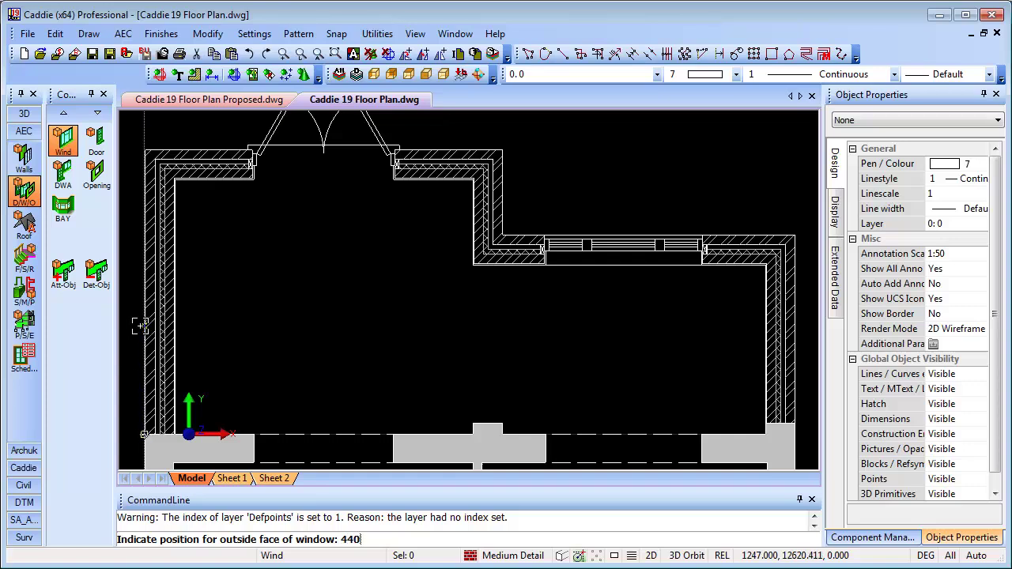
pyautogui.press('Return')
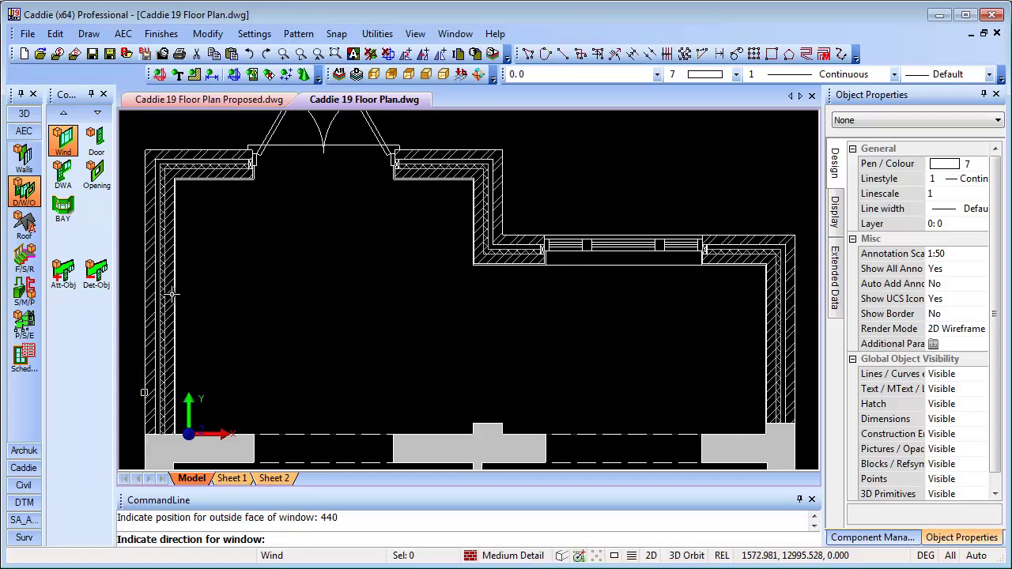
pyautogui.click(156, 313)
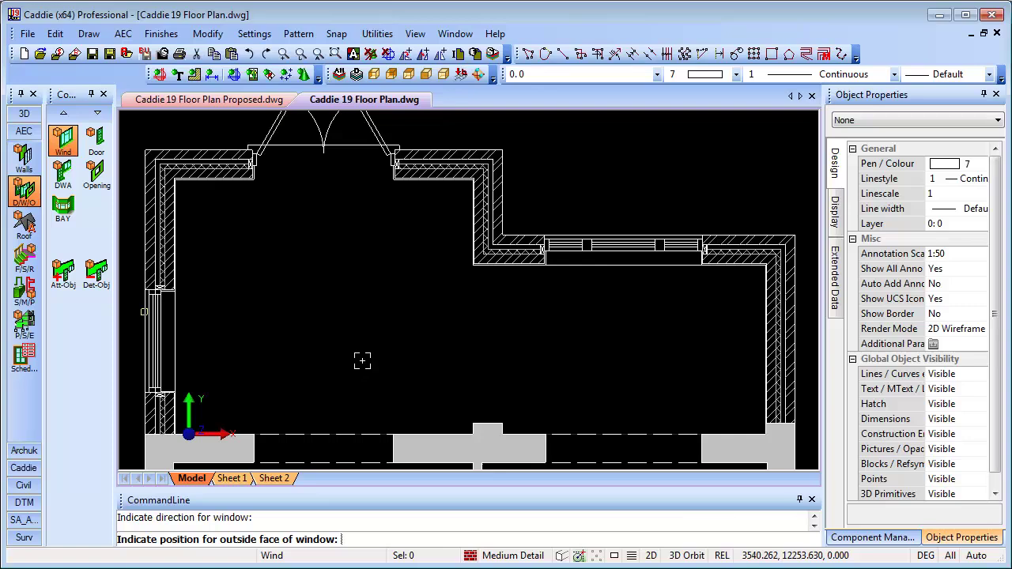
pyautogui.scroll(-2, 363, 359)
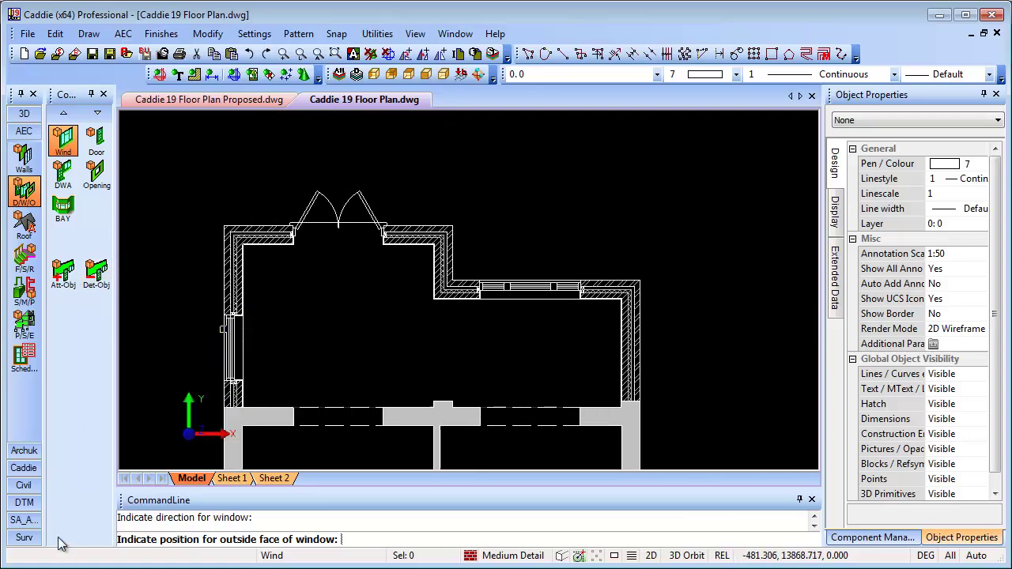
# Add chained vertical dimensions beside the extension's left wall, from the existing building's corner past the side window to the extension's upper outer corner.
pyautogui.click(24, 467)
pyautogui.click(26, 460)
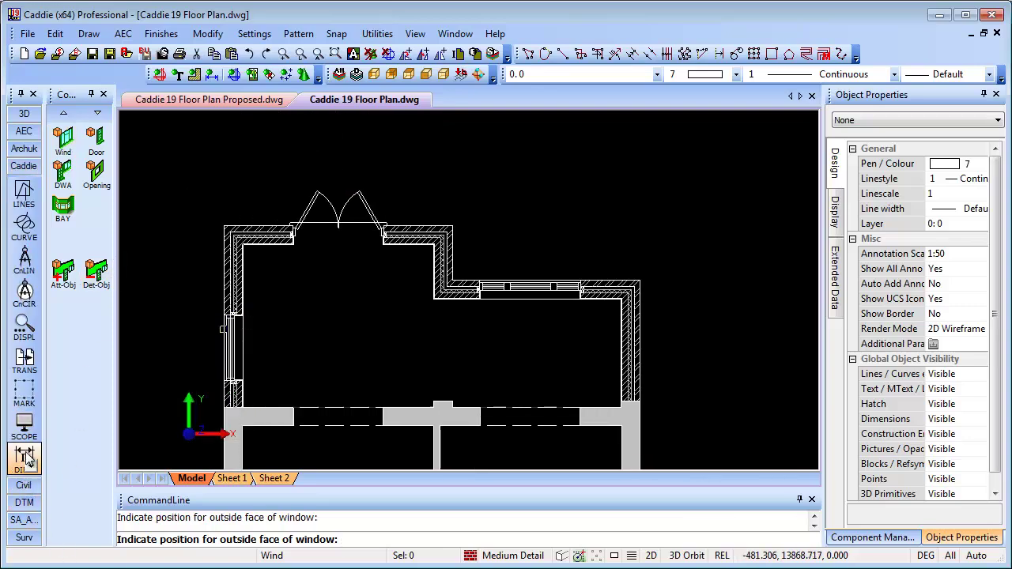
pyautogui.click(213, 409)
pyautogui.click(211, 381)
pyautogui.click(193, 382)
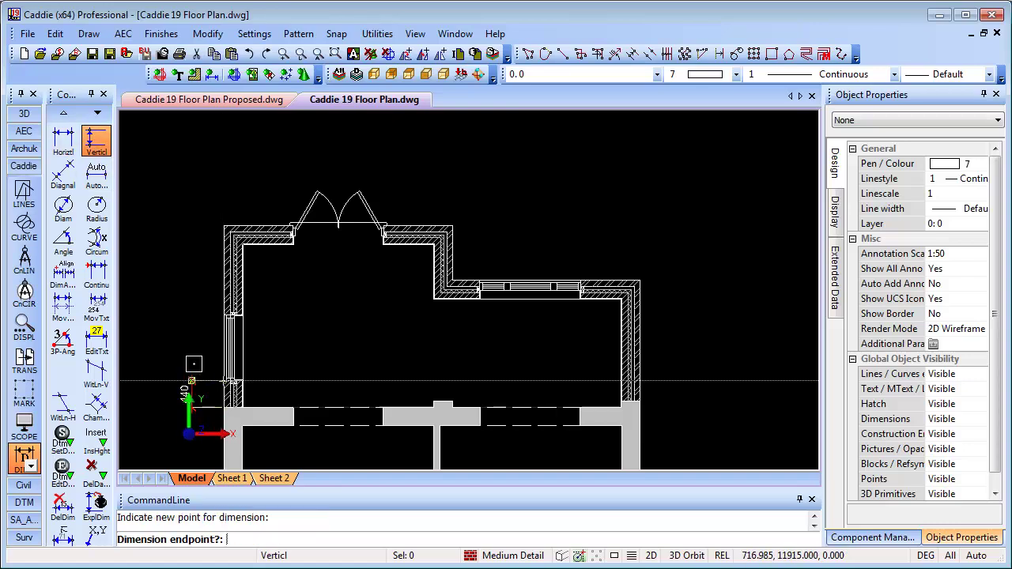
pyautogui.click(215, 227)
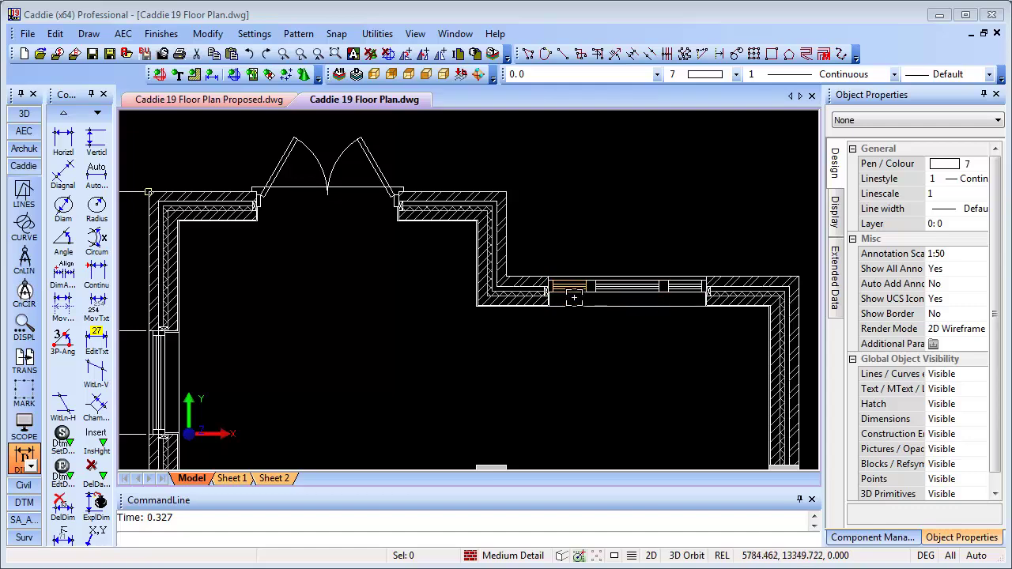
# Pick the overlapping objects at the extension's wide rear window and switch between AecDbWindow and AecDbWindowAssembly, keeping the assembly selected.
pyautogui.scroll(3, 558, 300)
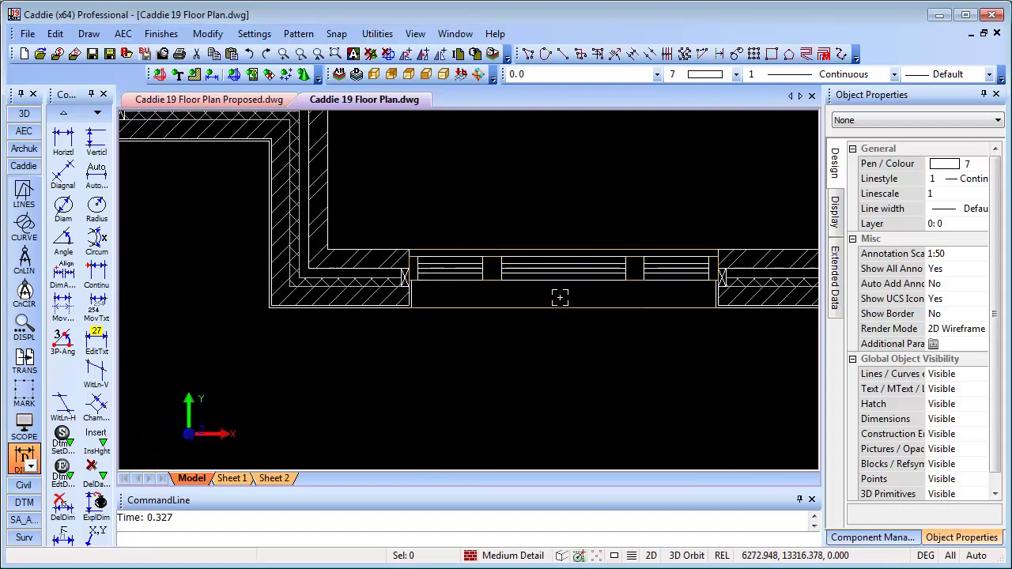
pyautogui.click(574, 251)
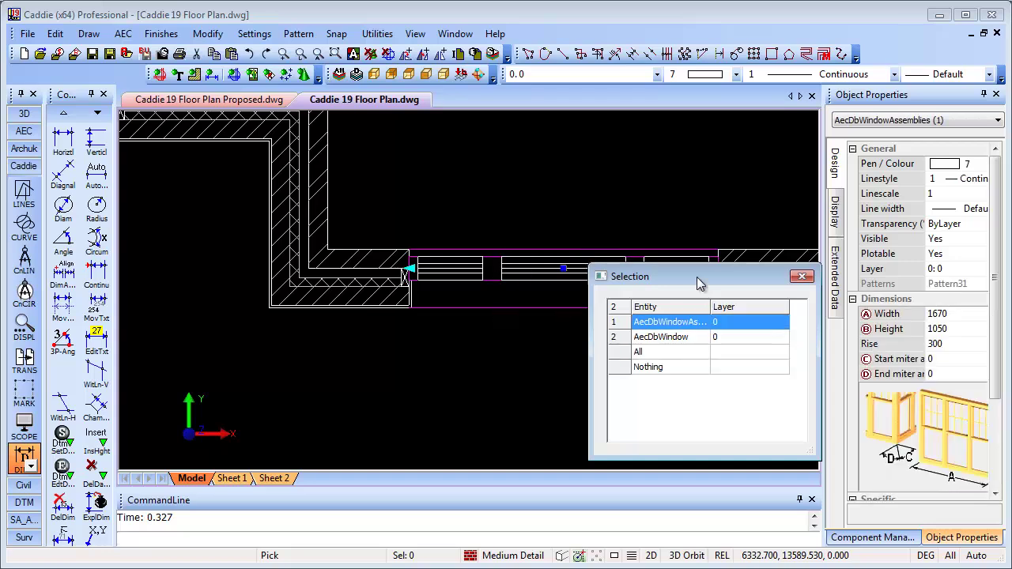
pyautogui.click(678, 338)
pyautogui.click(669, 322)
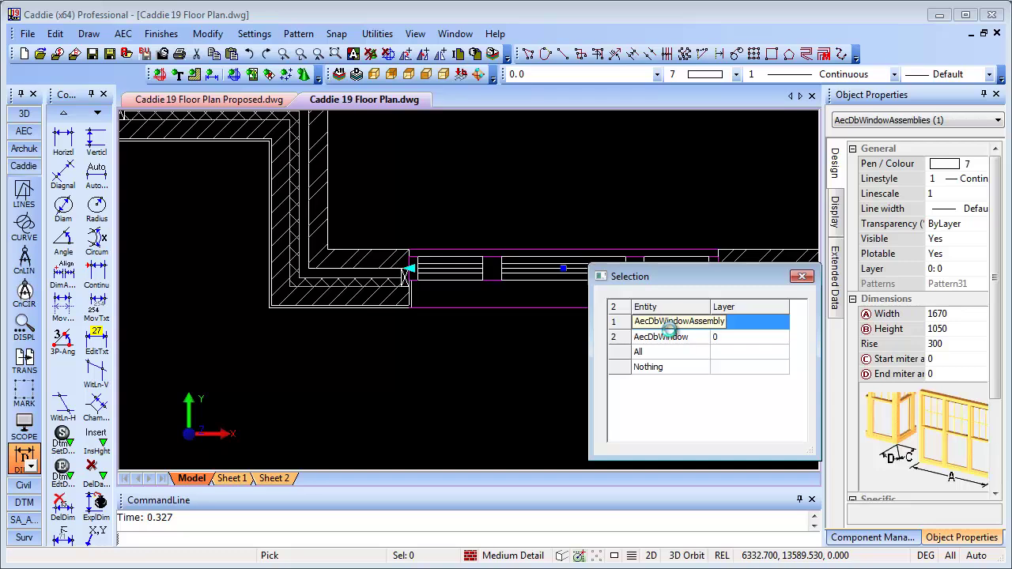
pyautogui.click(672, 338)
pyautogui.click(675, 323)
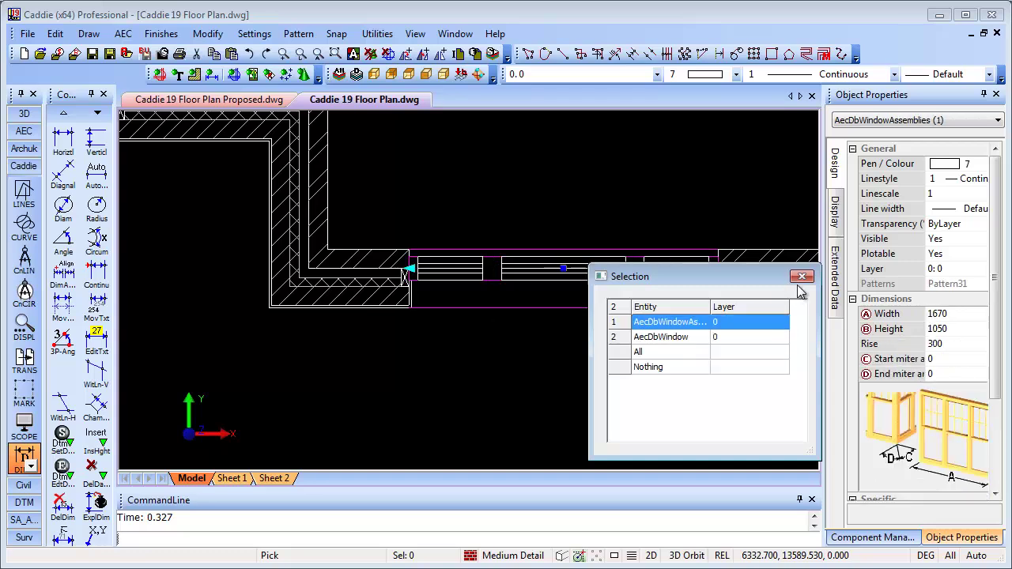
pyautogui.click(801, 277)
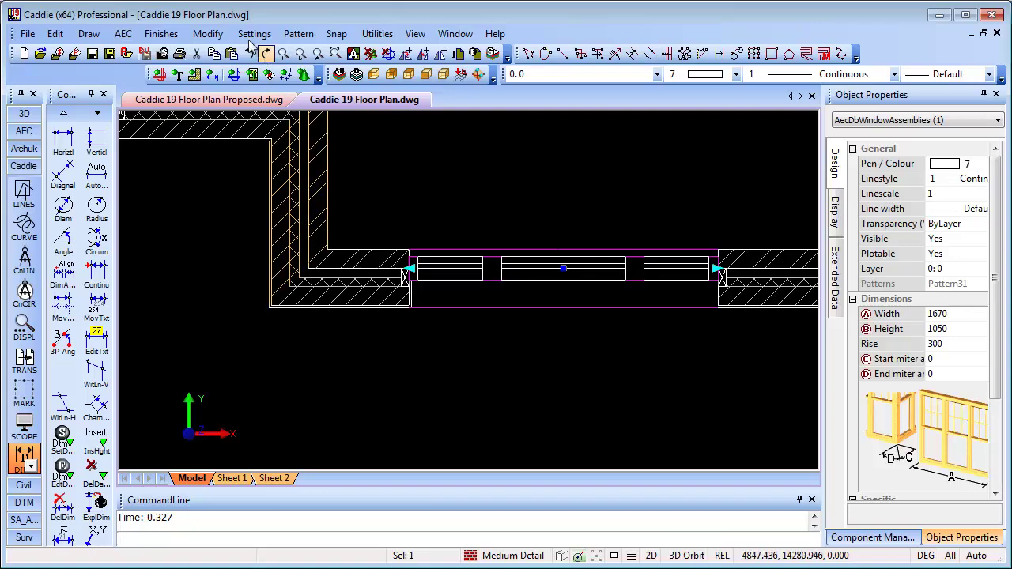
# Turn off the selection dialog for multi-selection and select the rear window assembly directly in the drawing.
pyautogui.click(253, 34)
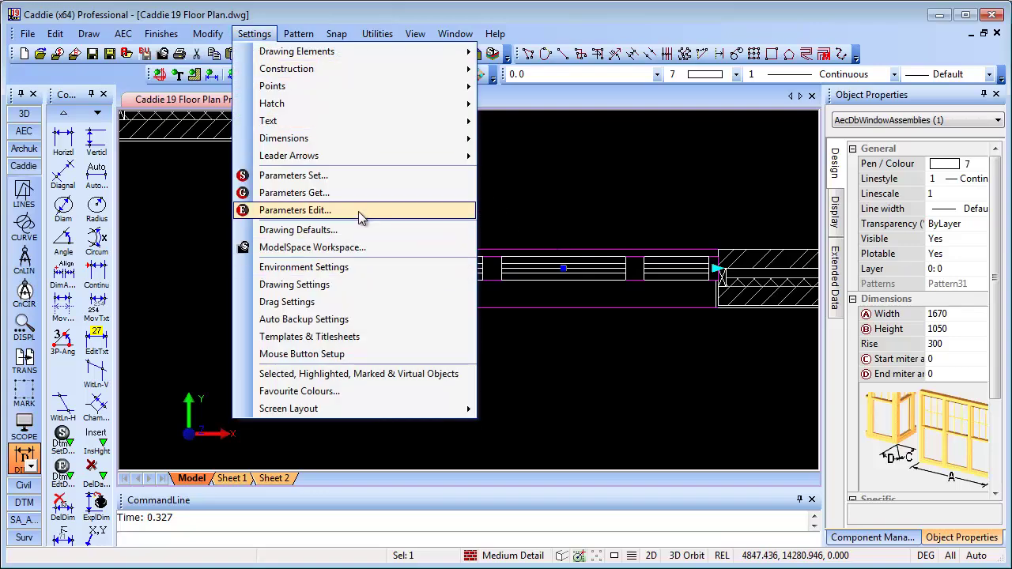
pyautogui.click(319, 378)
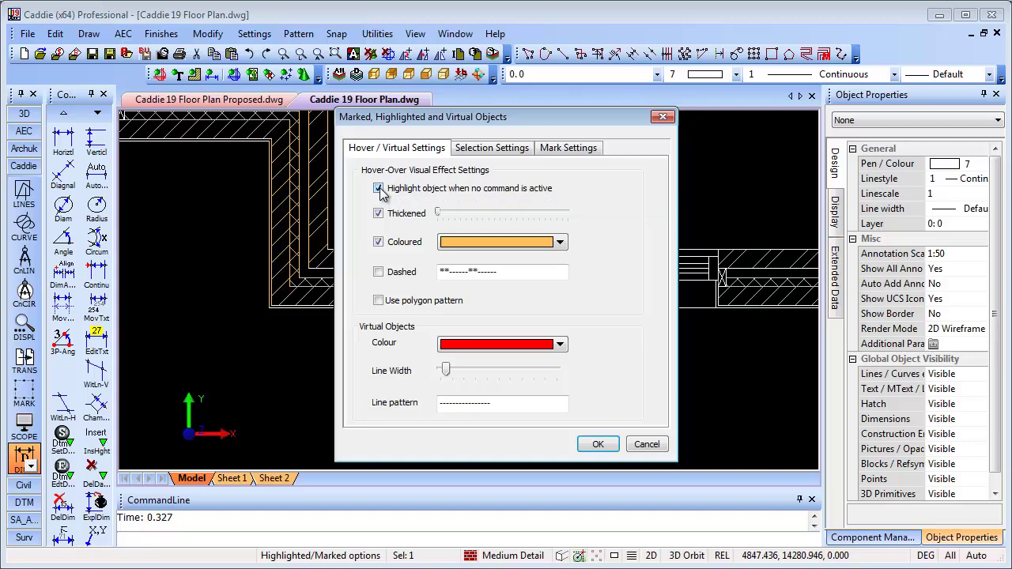
pyautogui.click(486, 148)
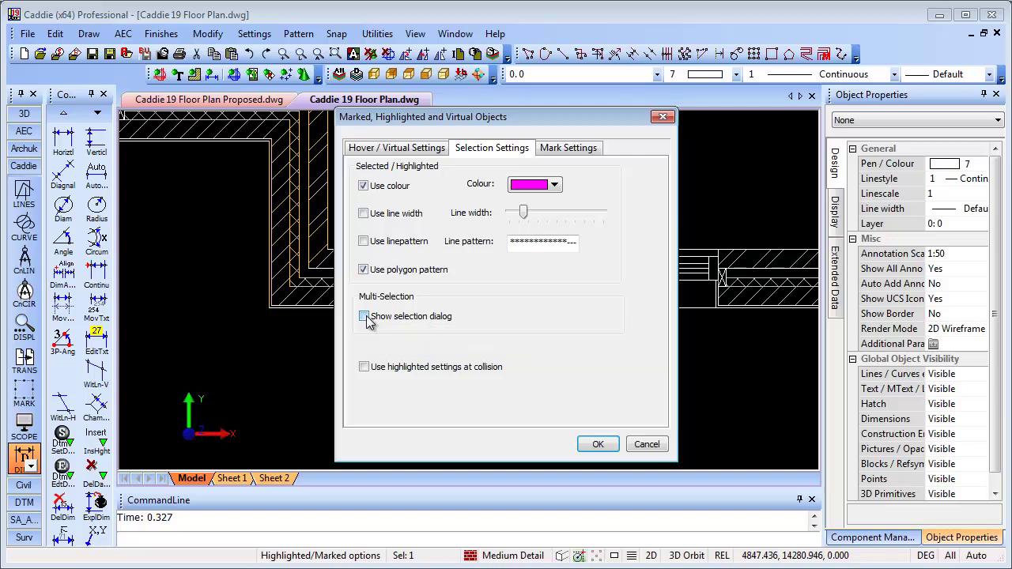
pyautogui.click(601, 445)
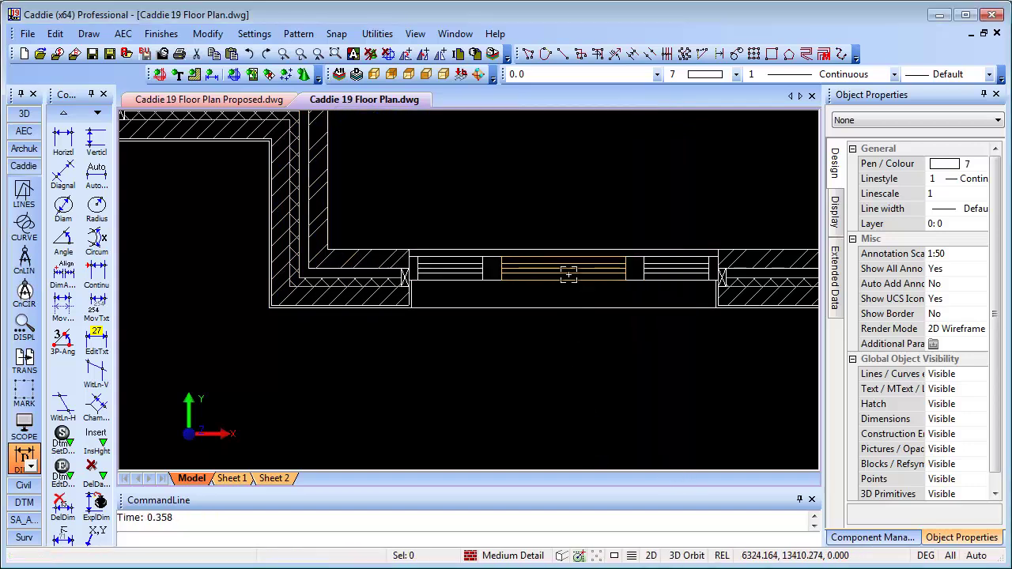
pyautogui.click(563, 247)
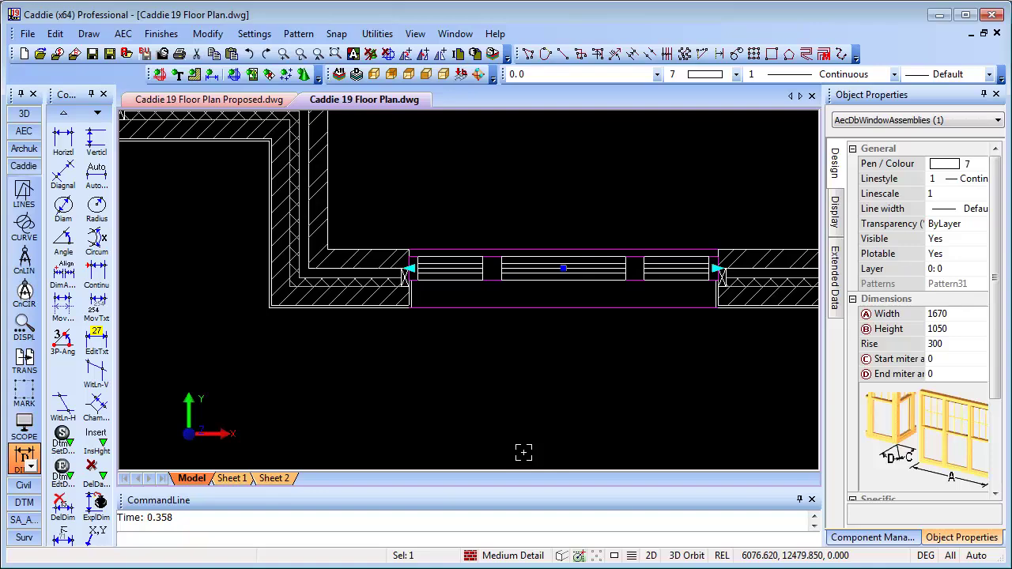
# Draw a polyline from the extension's upper-left outer corner straight up, continuing horizontally about 3515 to the right above the double door.
pyautogui.scroll(-3, 515, 291)
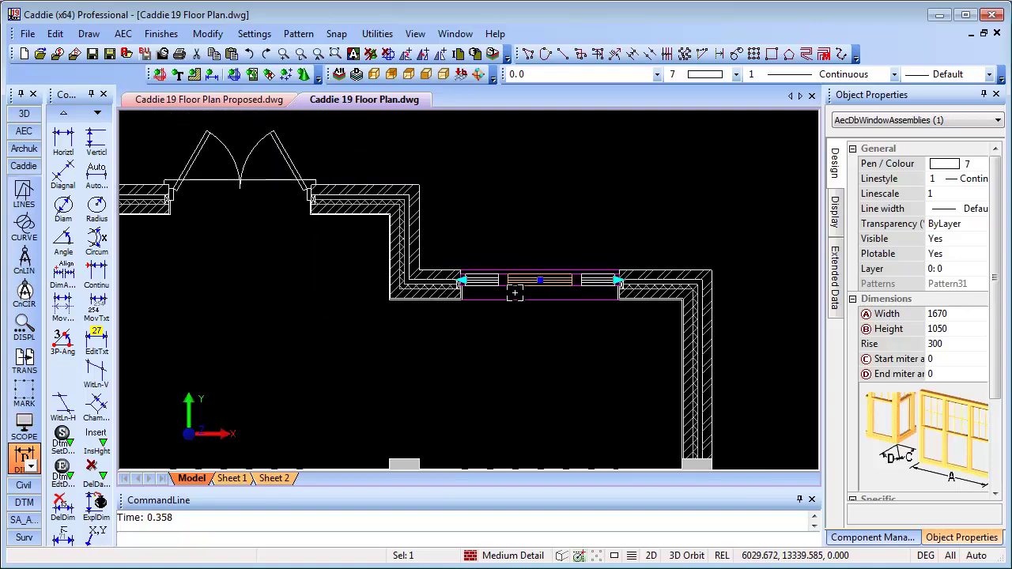
pyautogui.moveTo(490, 245)
pyautogui.mouseDown(button='middle')
pyautogui.moveTo(628, 372)
pyautogui.moveTo(614, 364)
pyautogui.mouseUp(button='middle')
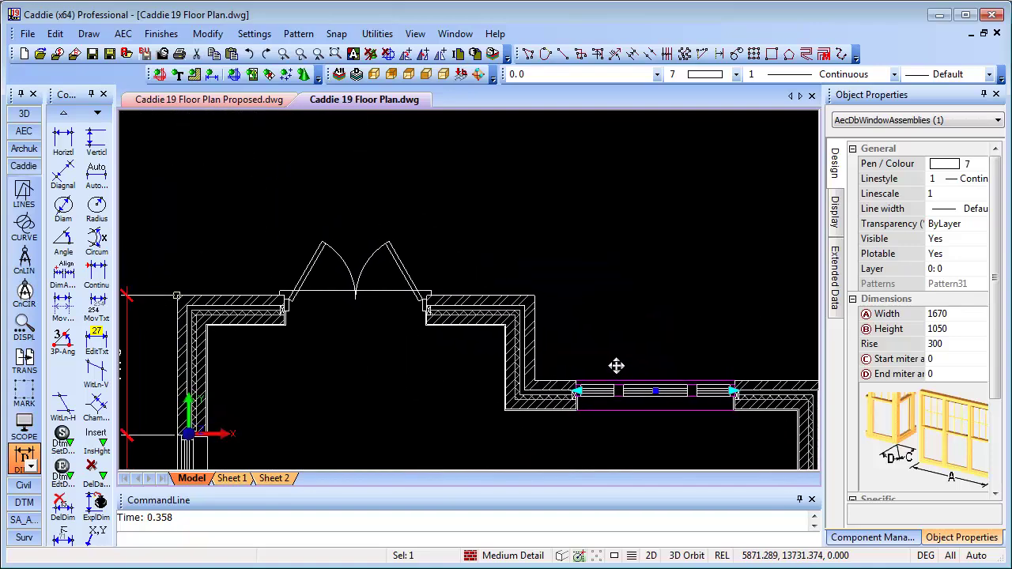
pyautogui.click(24, 192)
pyautogui.click(62, 174)
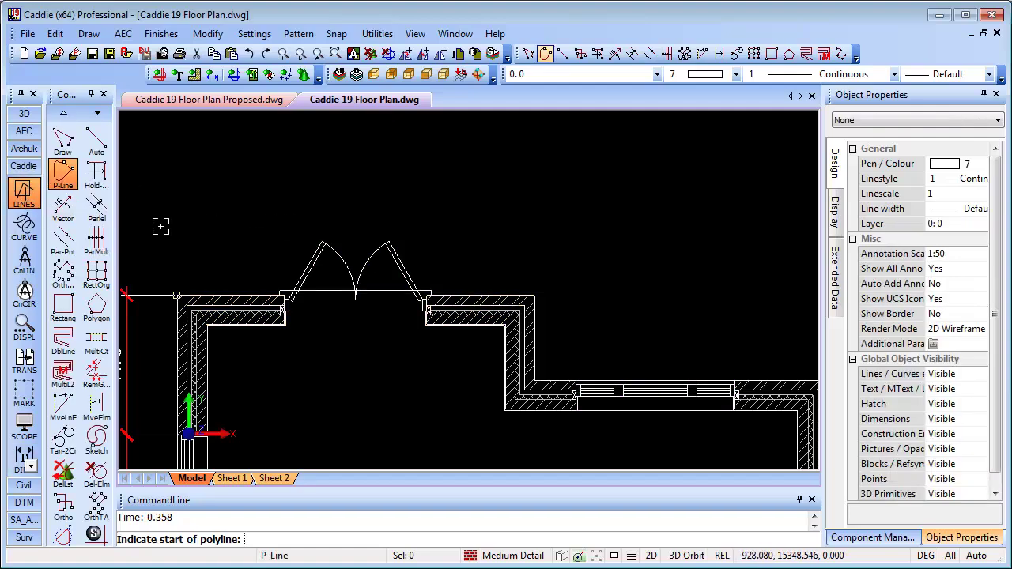
pyautogui.click(176, 295)
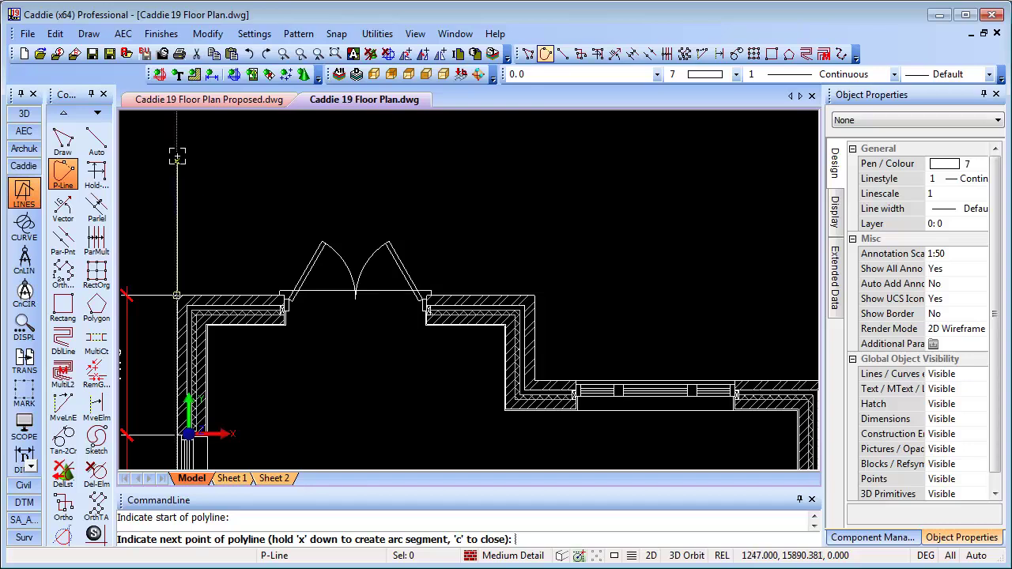
pyautogui.click(176, 142)
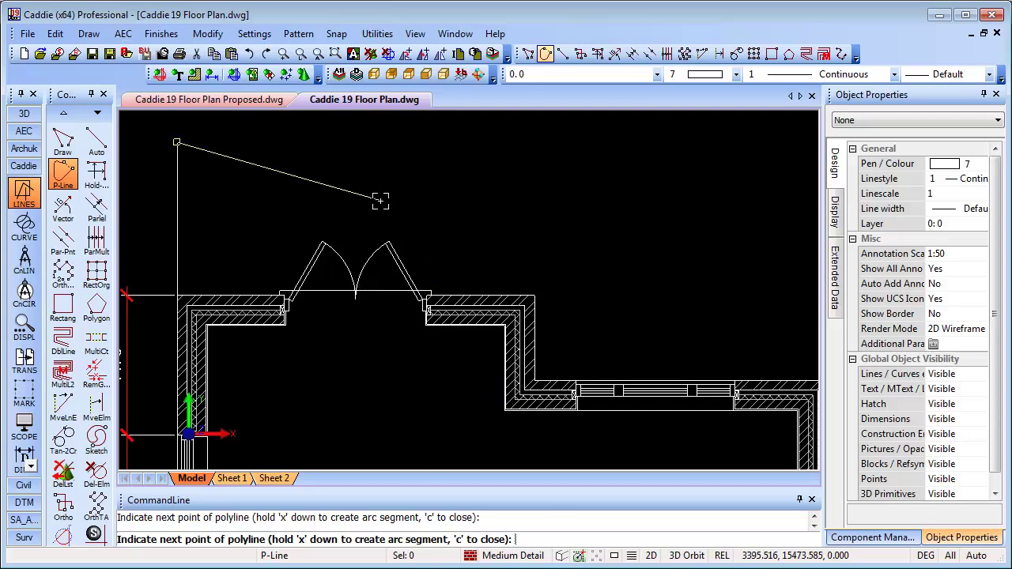
pyautogui.click(510, 142)
pyautogui.press('Return')
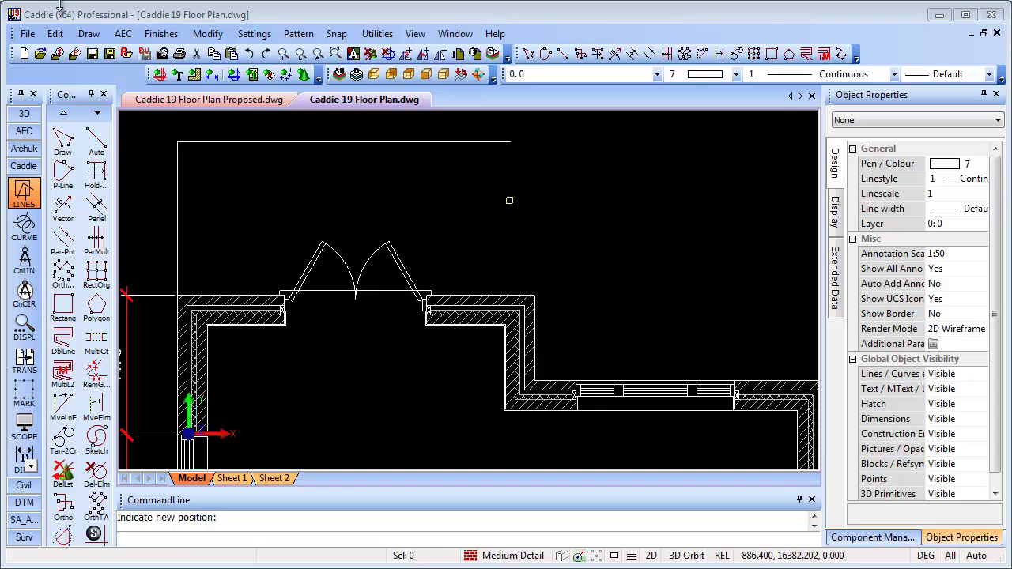
# Draw a 600 by 450 rectangle with its first corner 900 to the right of the outer wall corner beside the double door.
pyautogui.click(63, 307)
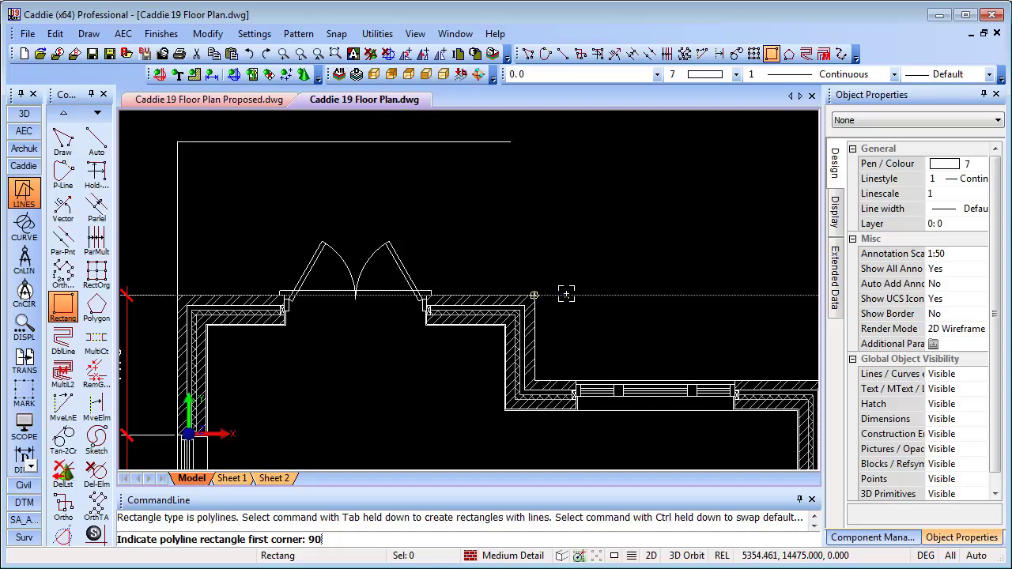
pyautogui.press('Return')
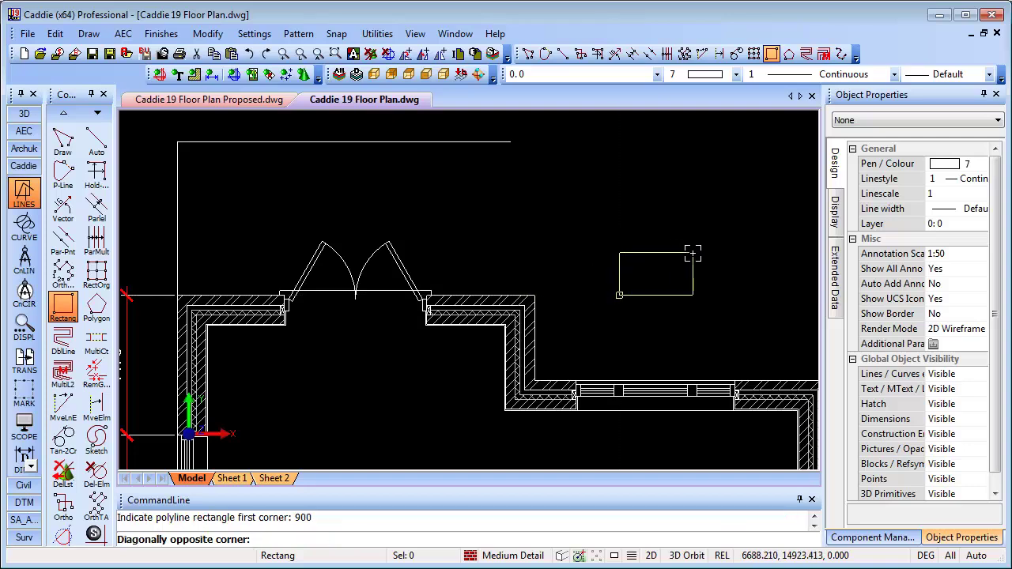
pyautogui.write('600,450')
pyautogui.press('Return')
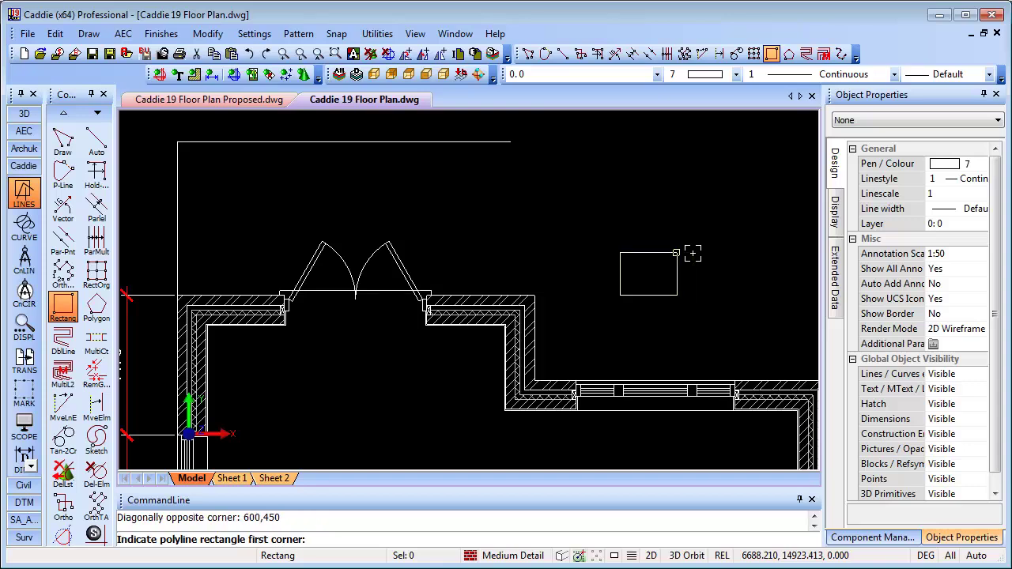
pyautogui.press('Escape')
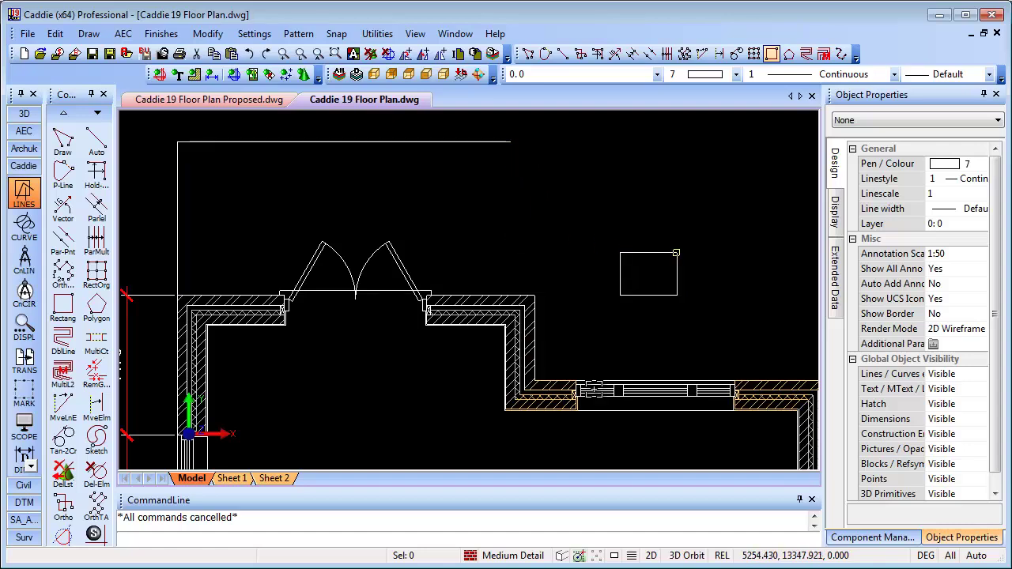
# Move the rectangle by its upper-left corner to a point directly below the free end of the polyline, using polar snap.
pyautogui.click(648, 253)
pyautogui.rightClick(651, 250)
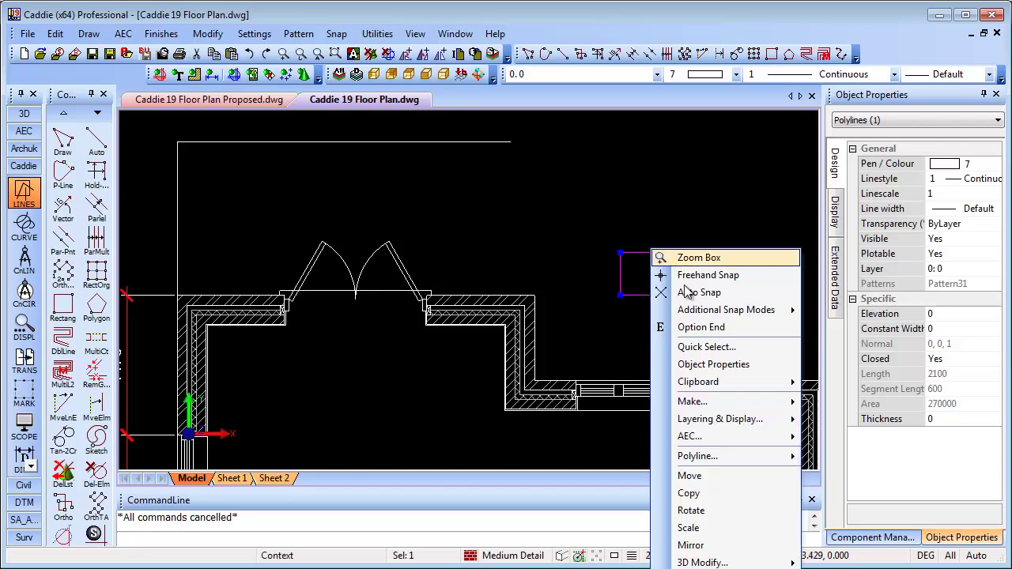
pyautogui.press('Escape')
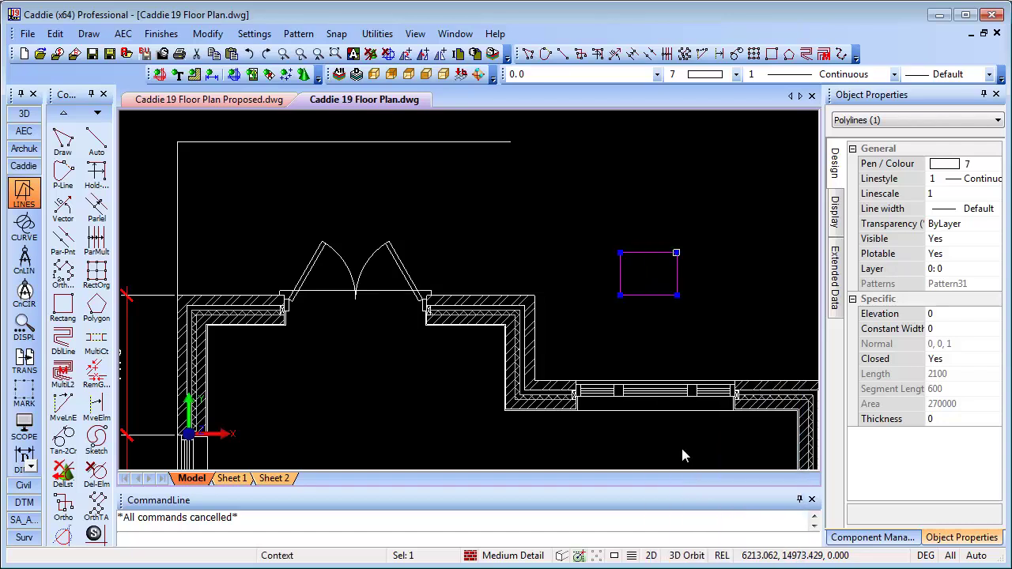
pyautogui.click(621, 253)
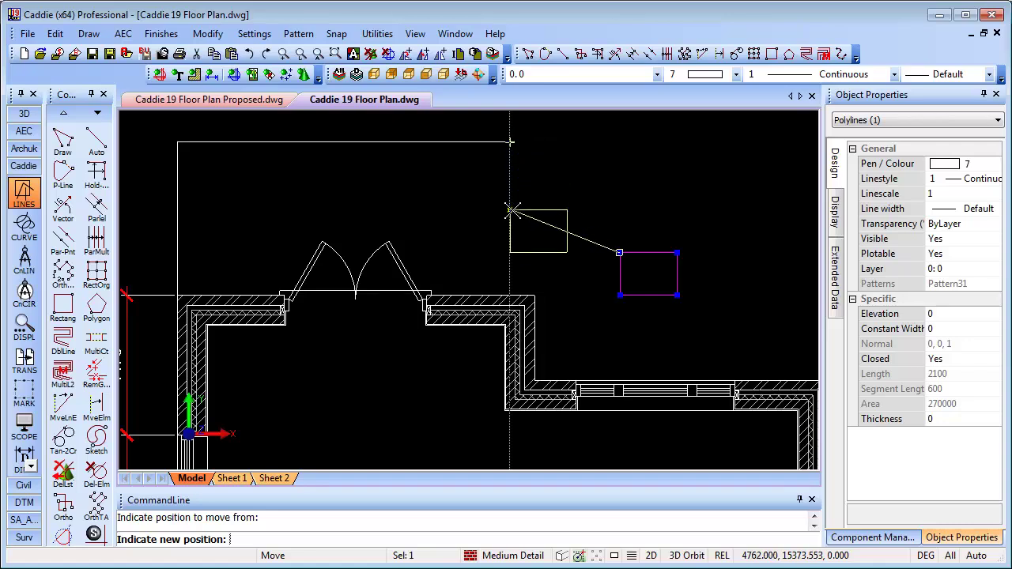
pyautogui.click(512, 211)
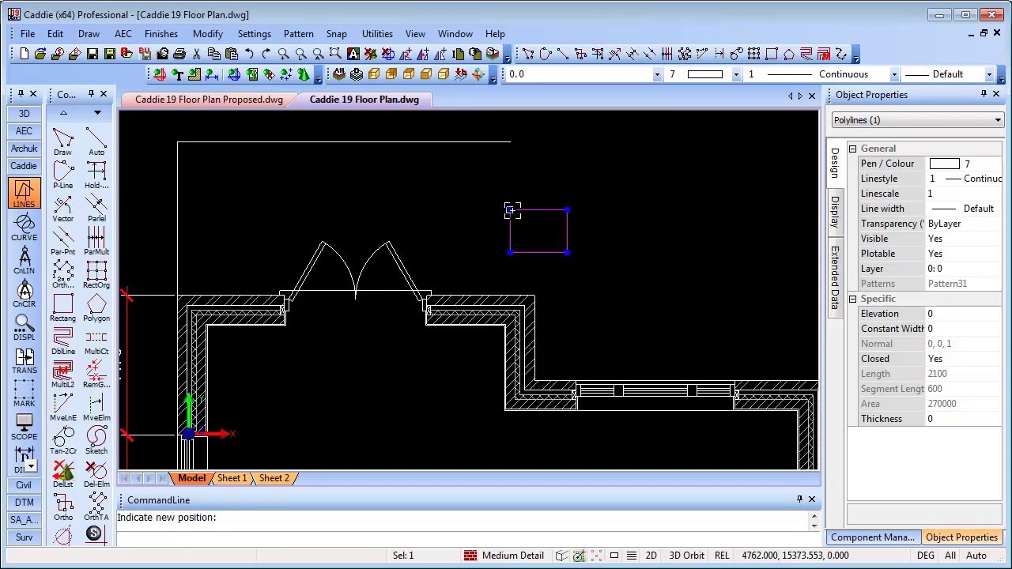